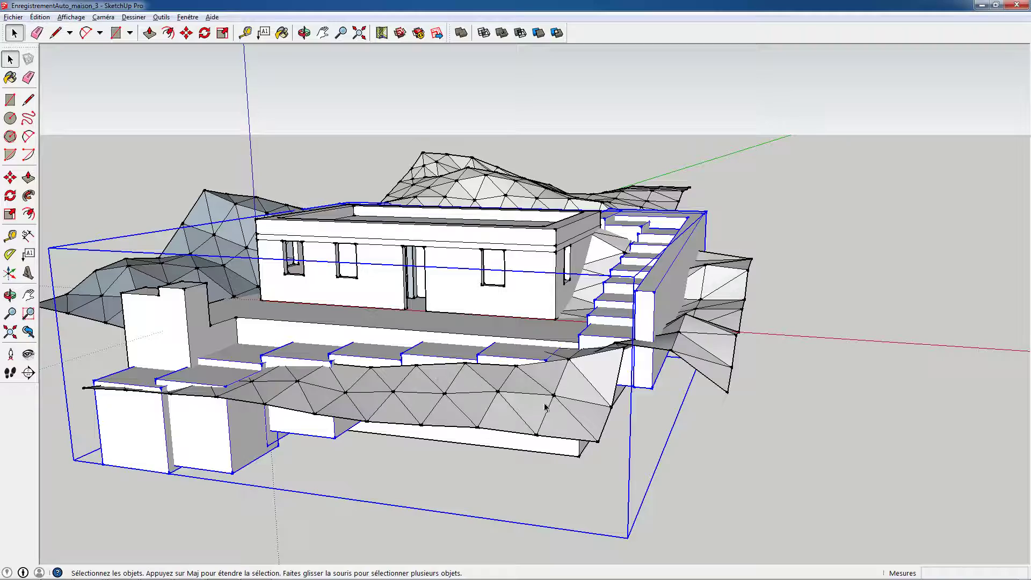
# - Open the layer manager (Calques) for the house model
pyautogui.moveTo(461, 382); pyautogui.dragTo(506, 482, button='middle')
pyautogui.moveTo(510, 477); pyautogui.dragTo(497, 453, button='middle')
pyautogui.moveTo(497, 452); pyautogui.dragTo(452, 420, button='middle')
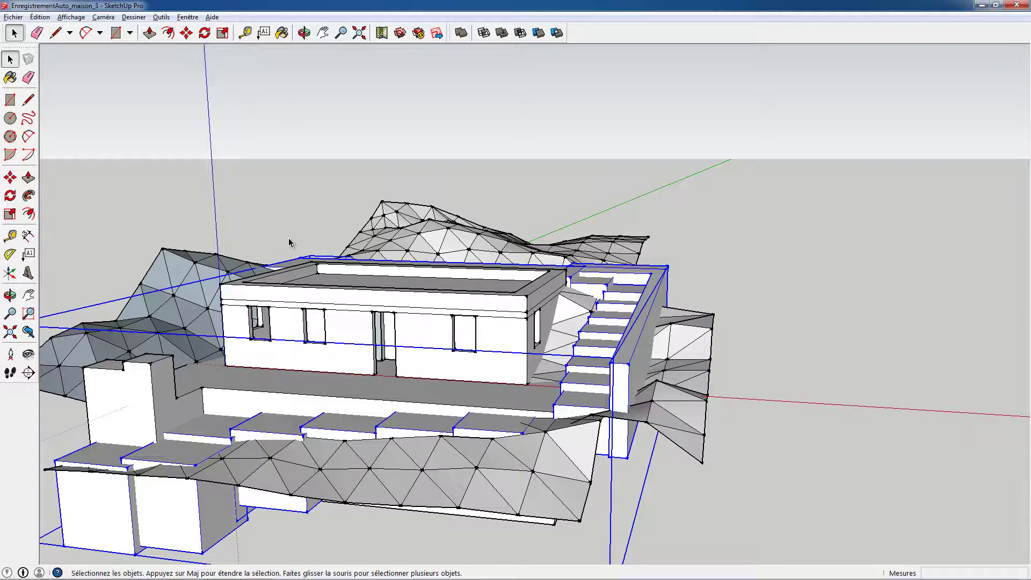
pyautogui.click(189, 18)
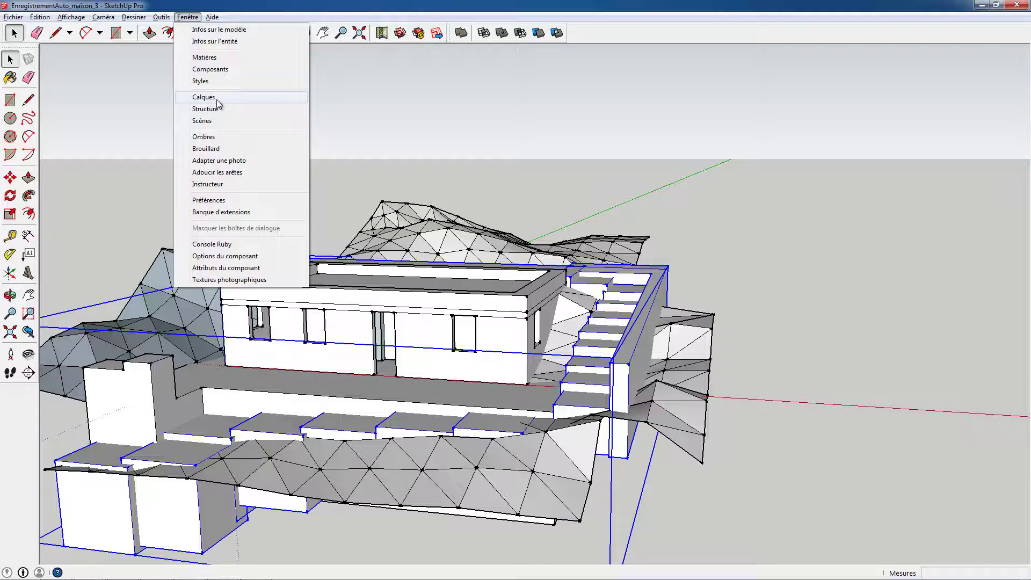
pyautogui.click(213, 98)
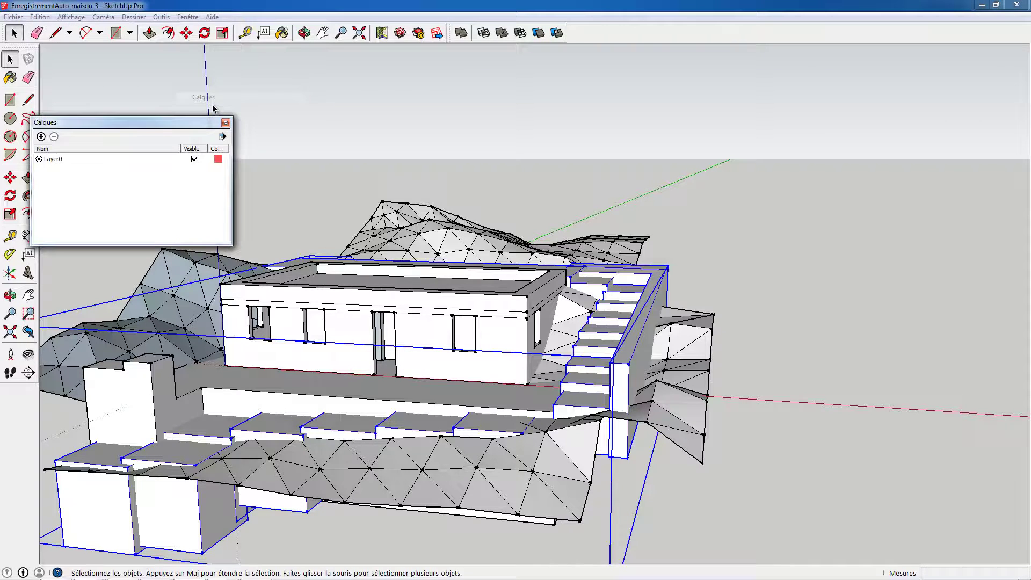
# - Clear the current selection and add a new layer named maison
pyautogui.moveTo(499, 431); pyautogui.dragTo(549, 443, button='middle')
pyautogui.click(543, 485)
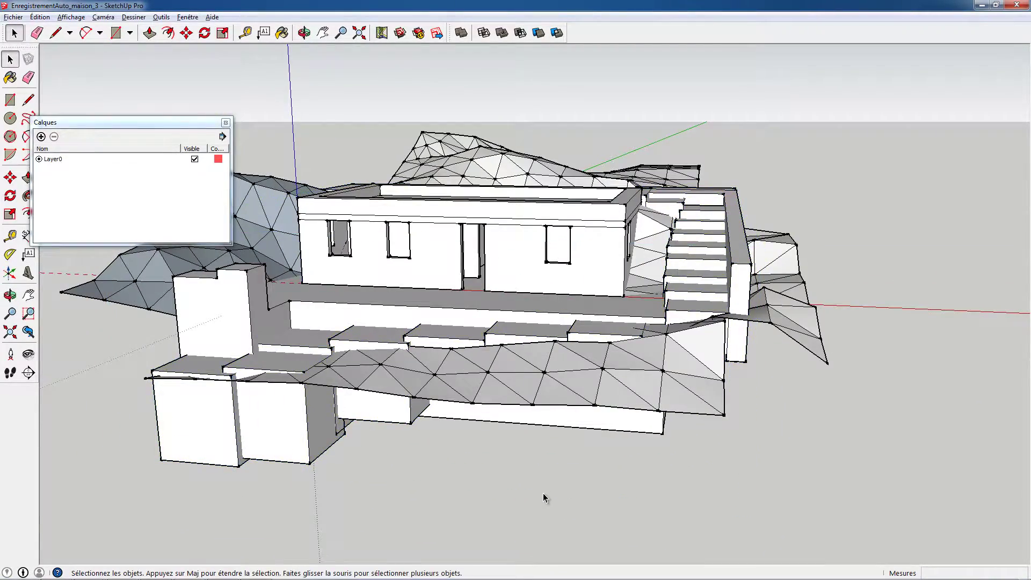
pyautogui.moveTo(543, 493); pyautogui.dragTo(374, 360, button='middle')
pyautogui.click(40, 137)
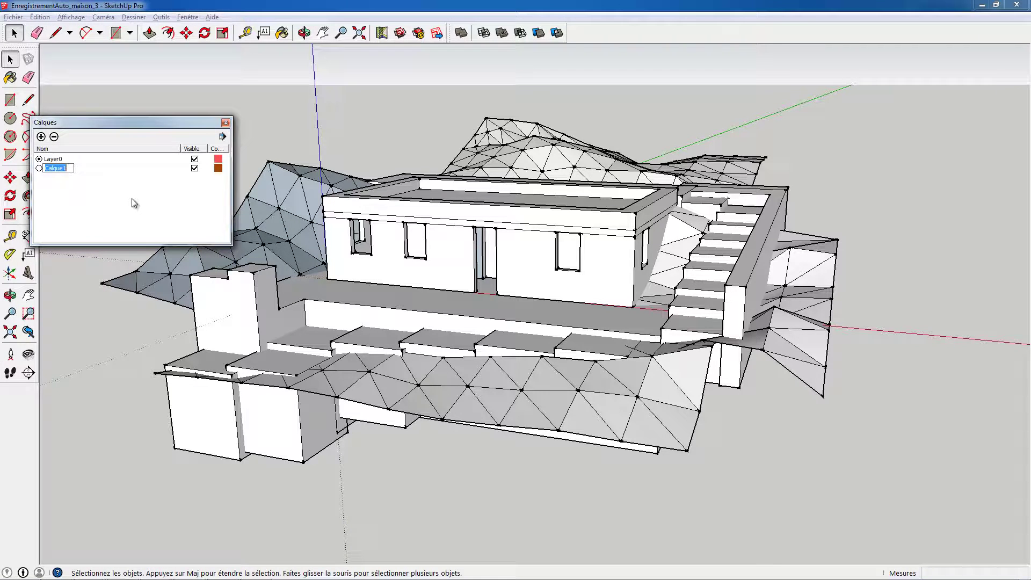
pyautogui.write('maison')
pyautogui.press('Return')
# - Assign the house shell component to the maison layer through its entity info
pyautogui.click(542, 250)
pyautogui.rightClick(542, 250)
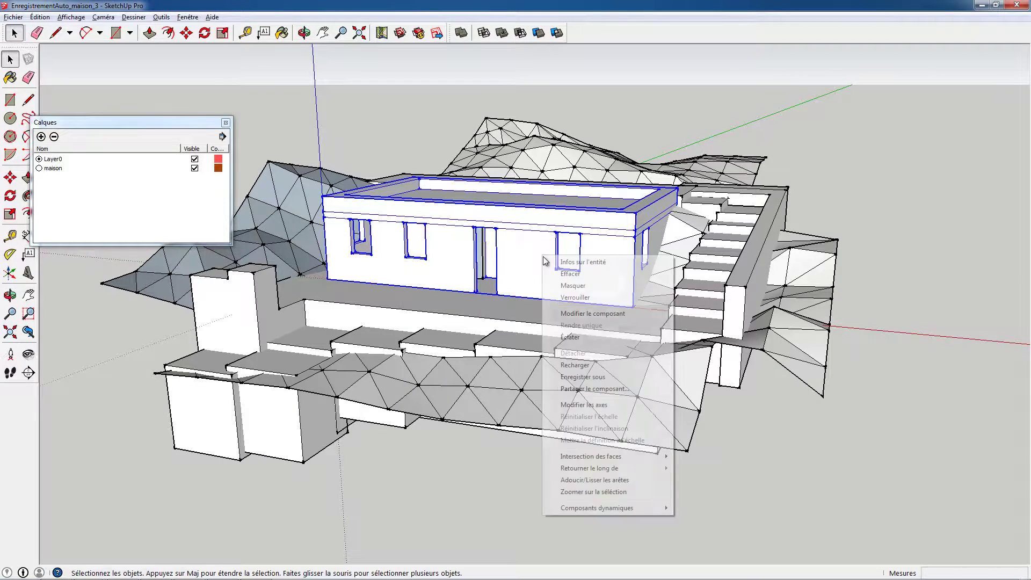
pyautogui.click(581, 262)
pyautogui.moveTo(153, 70); pyautogui.dragTo(891, 124)
pyautogui.click(916, 155)
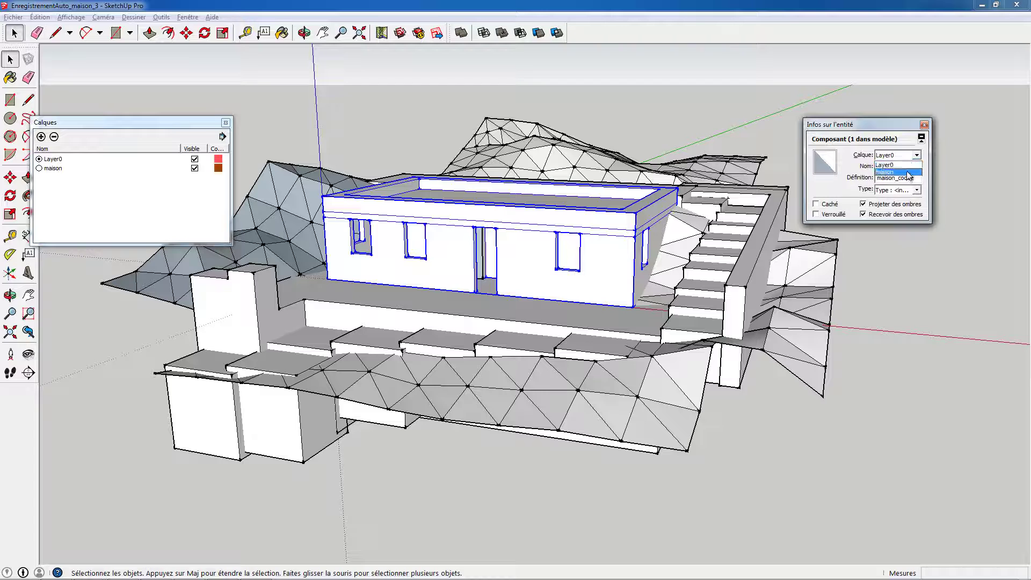
pyautogui.click(904, 169)
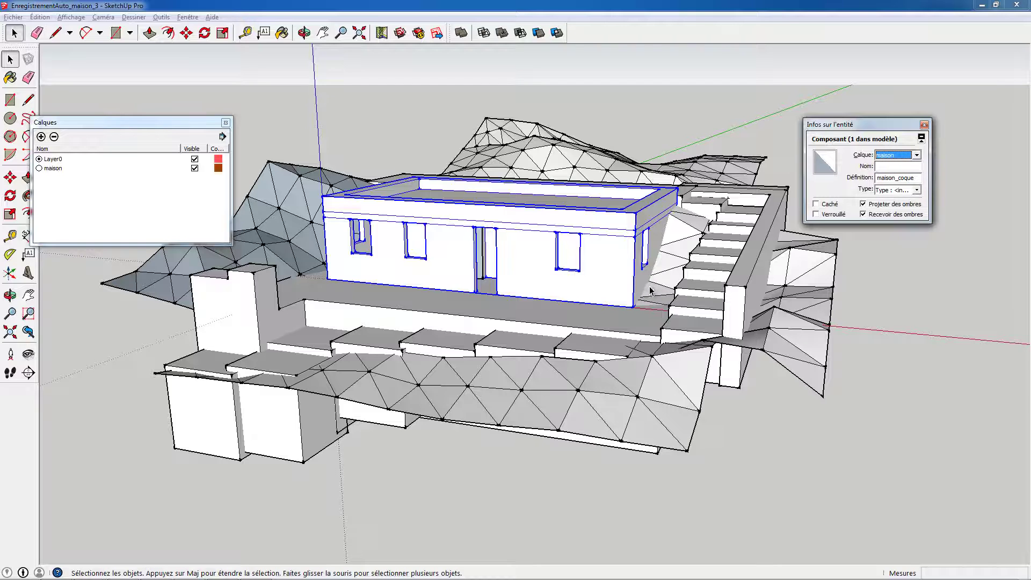
# - Select the four triangulated terrain groups surrounding the house together
pyautogui.rightClick(625, 380)
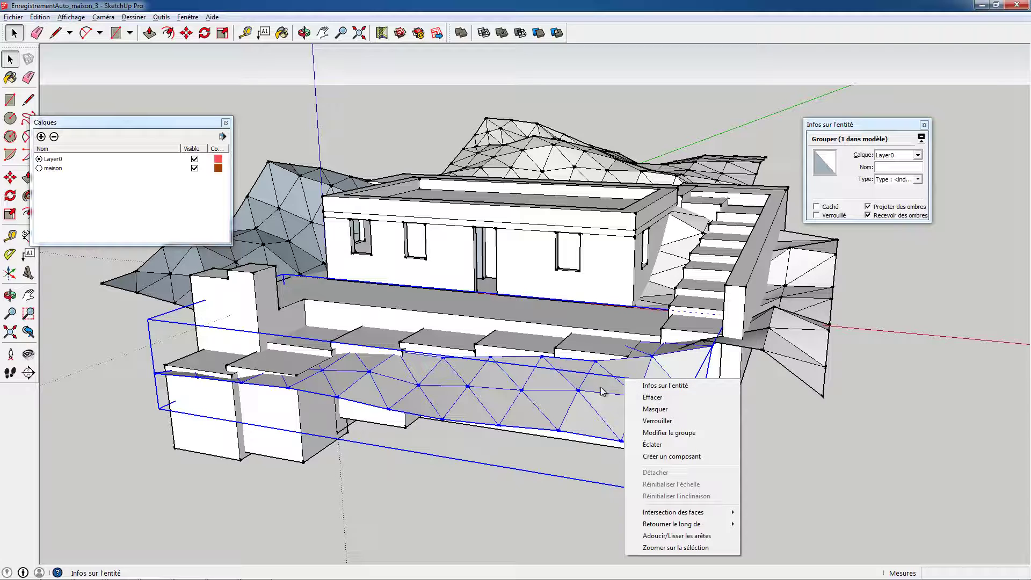
pyautogui.click(553, 492)
pyautogui.click(588, 420)
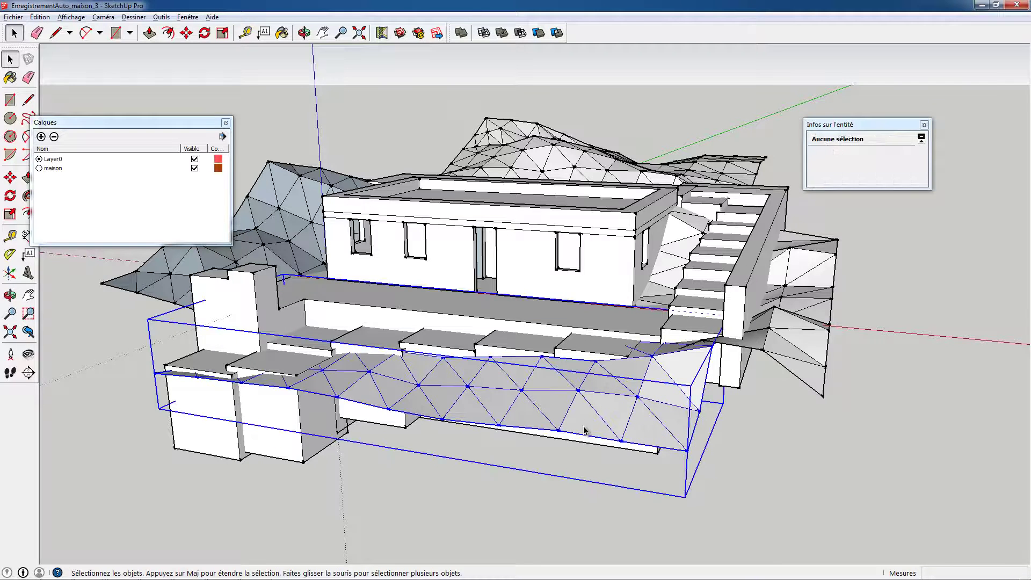
pyautogui.keyDown('shift'); pyautogui.click(785, 289); pyautogui.keyUp('shift')
pyautogui.moveTo(651, 168); pyautogui.dragTo(548, 317, button='middle')
pyautogui.keyDown('shift'); pyautogui.click(692, 136); pyautogui.keyUp('shift')
pyautogui.keyDown('shift'); pyautogui.click(317, 161); pyautogui.keyUp('shift')
pyautogui.click(133, 178)
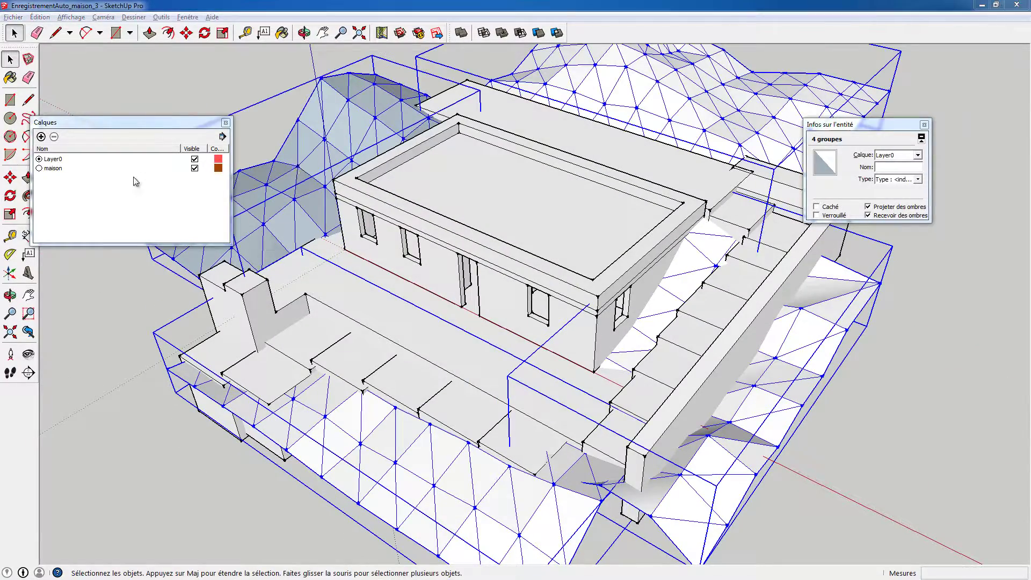
# - Add a layer named terrain and assign the four selected terrain groups to it
pyautogui.click(917, 156)
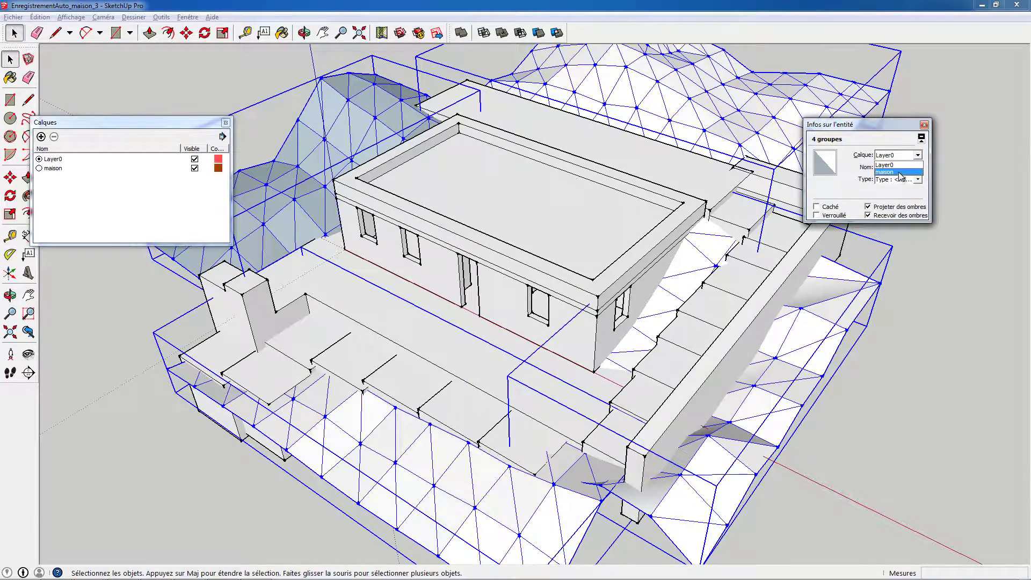
pyautogui.click(41, 137)
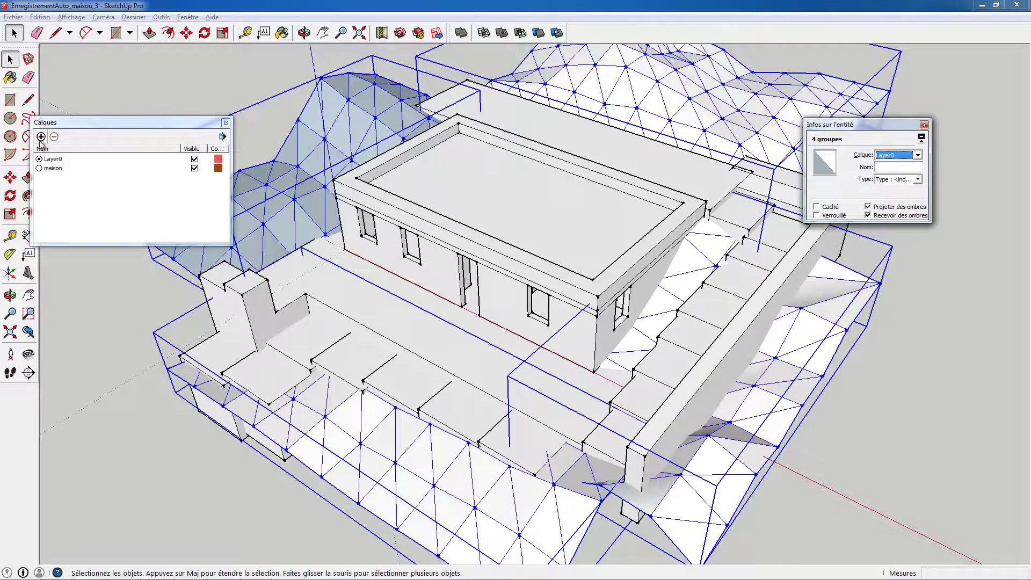
pyautogui.click(41, 137)
pyautogui.write('terrain')
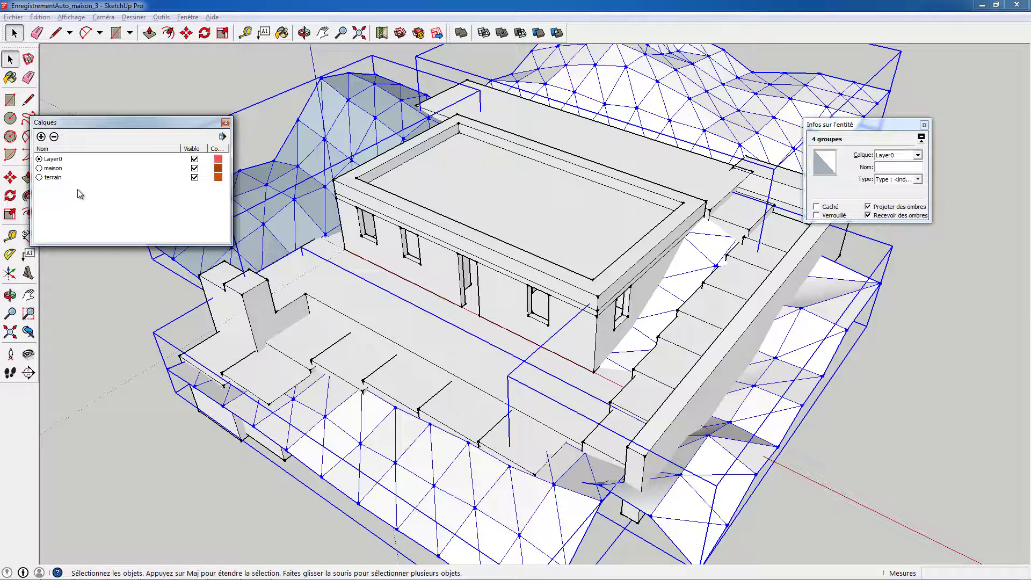
pyautogui.click(917, 156)
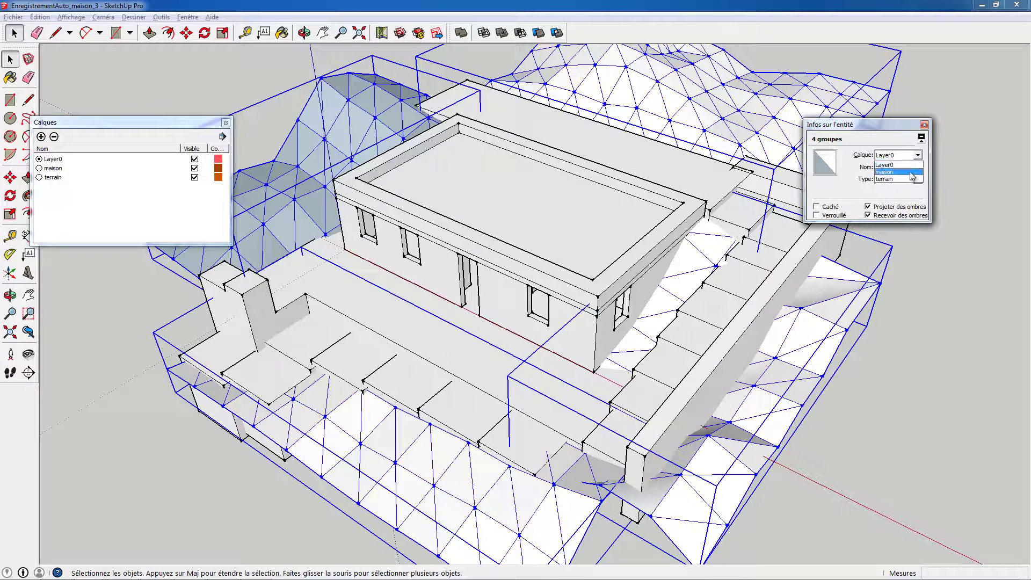
pyautogui.click(911, 181)
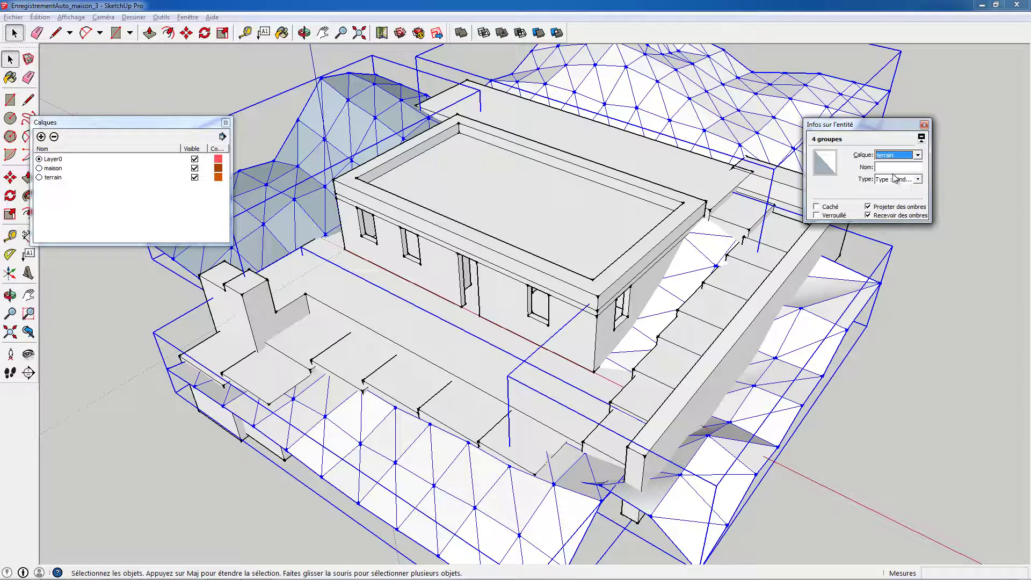
# - Check the terrain layer's contents by switching its visibility off and back on
pyautogui.click(195, 177)
pyautogui.click(194, 177)
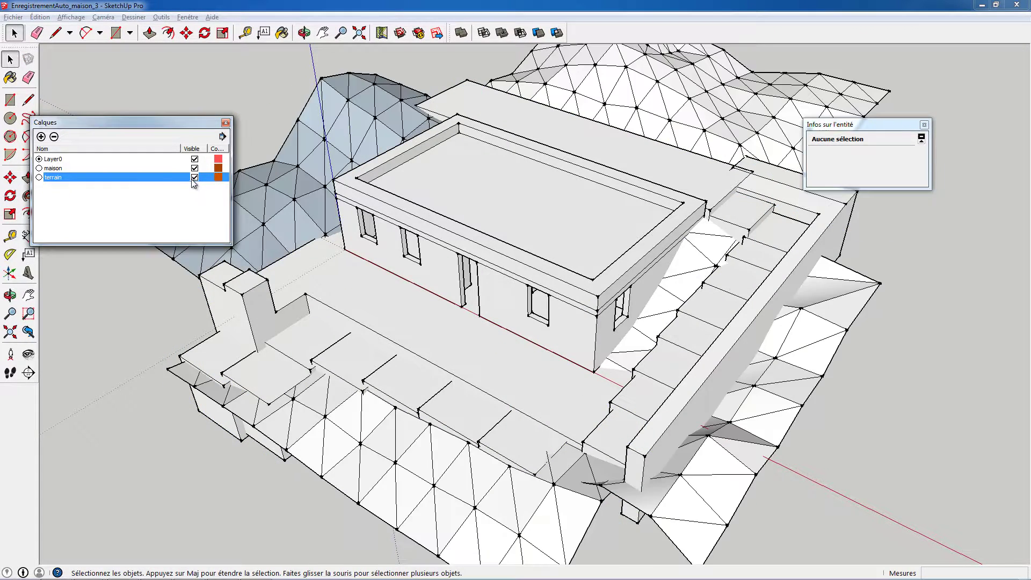
pyautogui.click(194, 178)
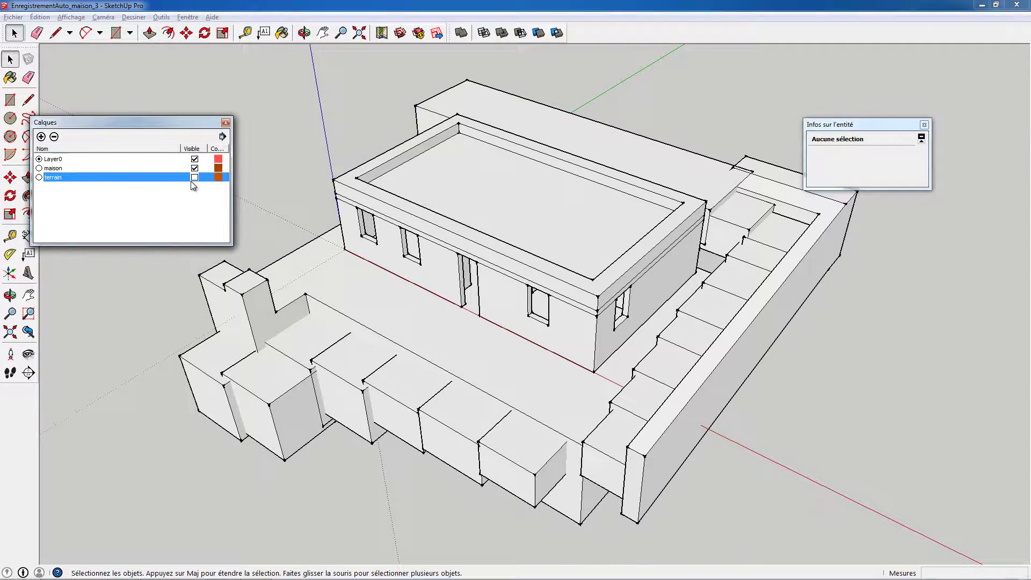
pyautogui.click(194, 177)
# - Add a new layer named marches for the steps
pyautogui.moveTo(237, 278); pyautogui.dragTo(555, 326, button='middle')
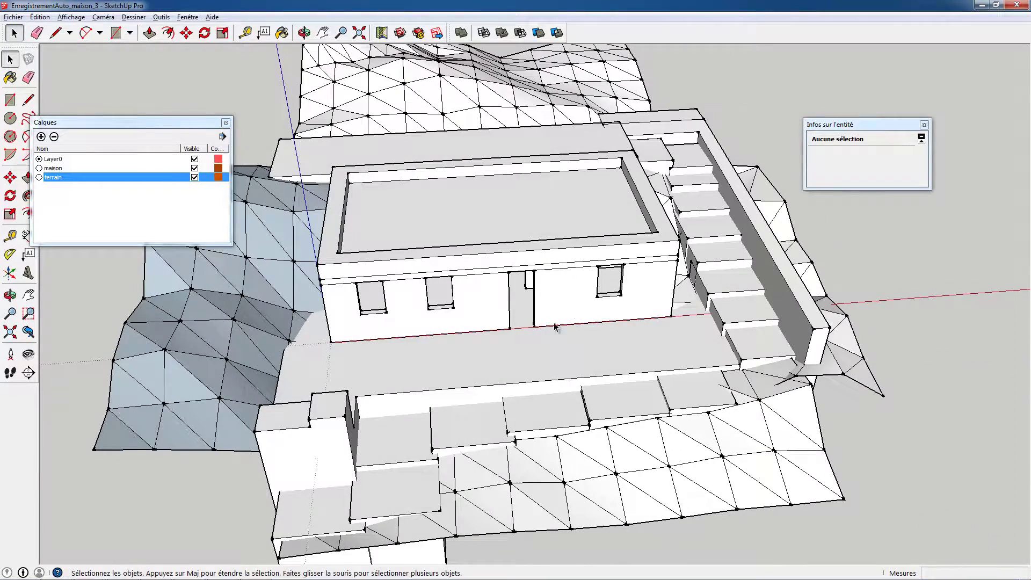
pyautogui.click(116, 215)
pyautogui.click(41, 137)
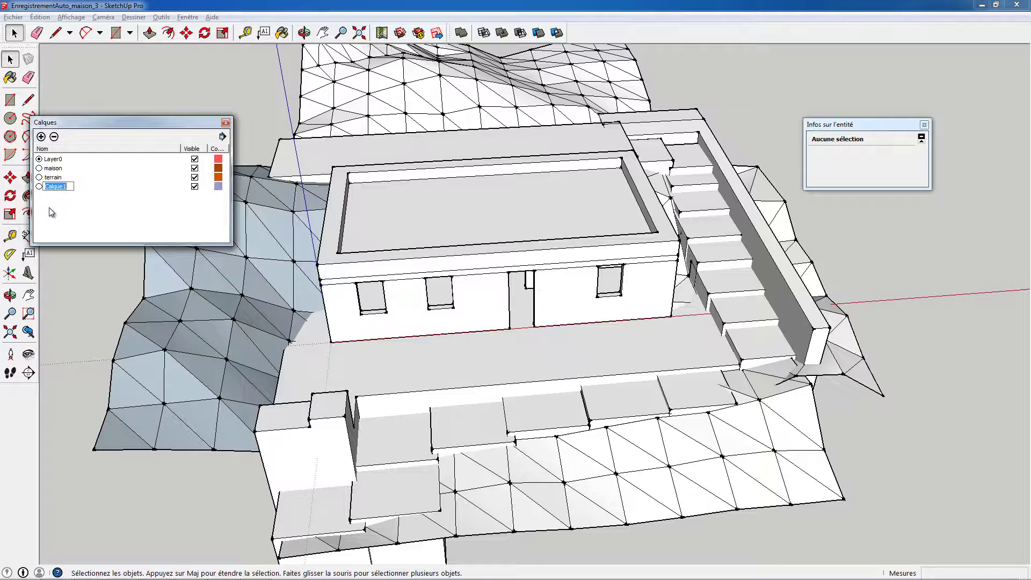
pyautogui.write('marches')
# - Assign the steps component around the terrace to the marches layer
pyautogui.click(716, 381)
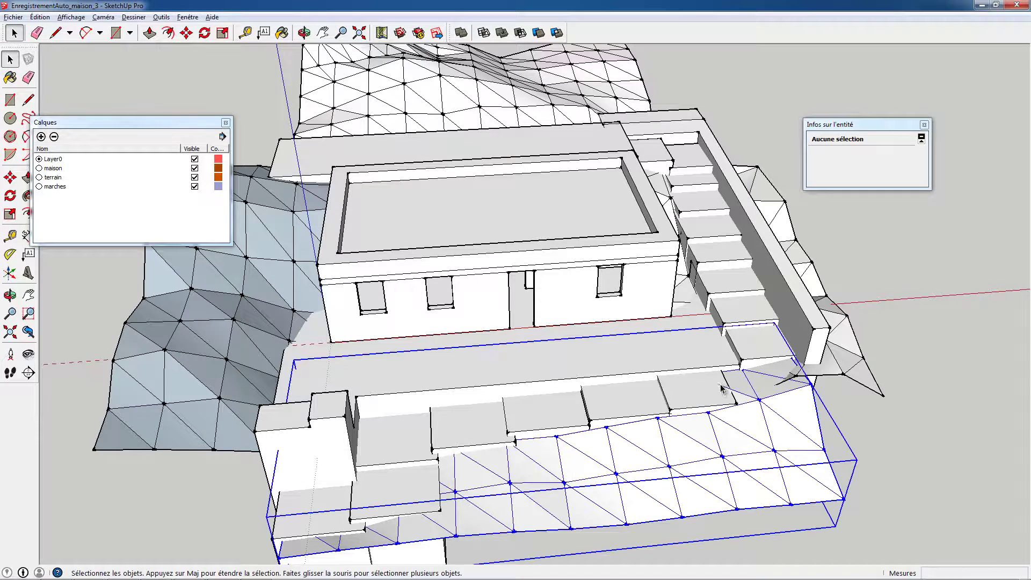
pyautogui.click(699, 401)
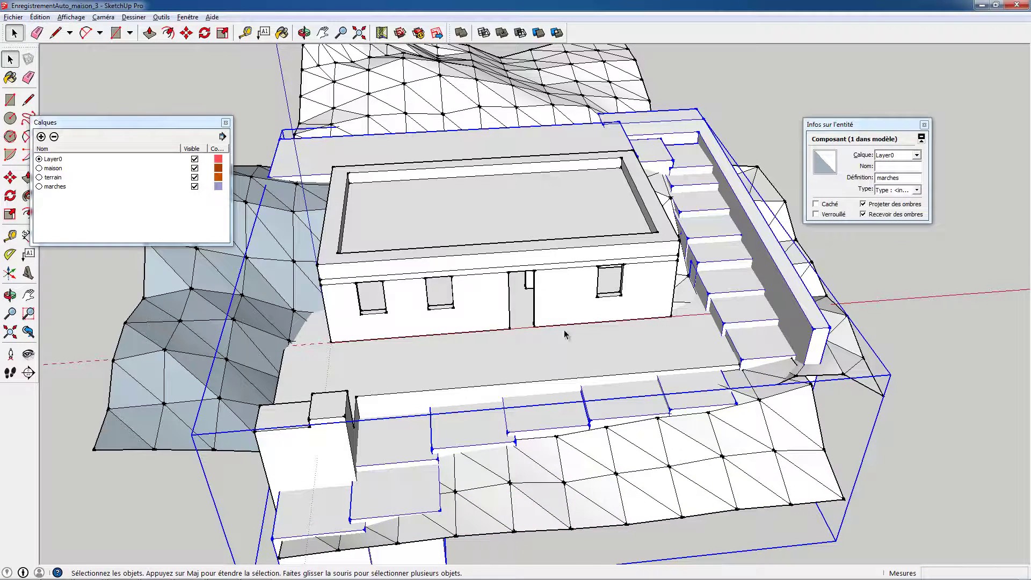
pyautogui.click(46, 185)
pyautogui.click(894, 155)
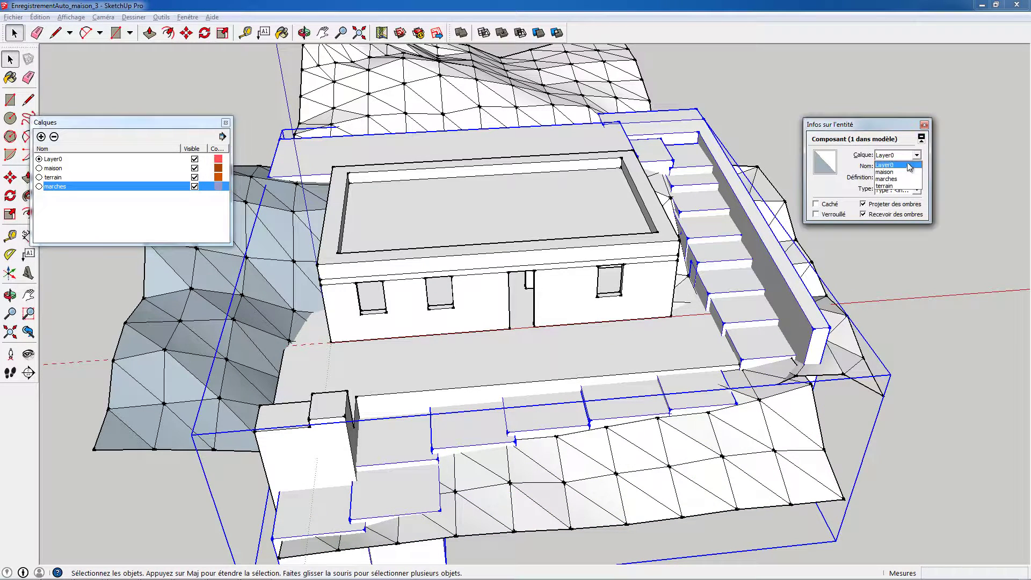
pyautogui.click(902, 180)
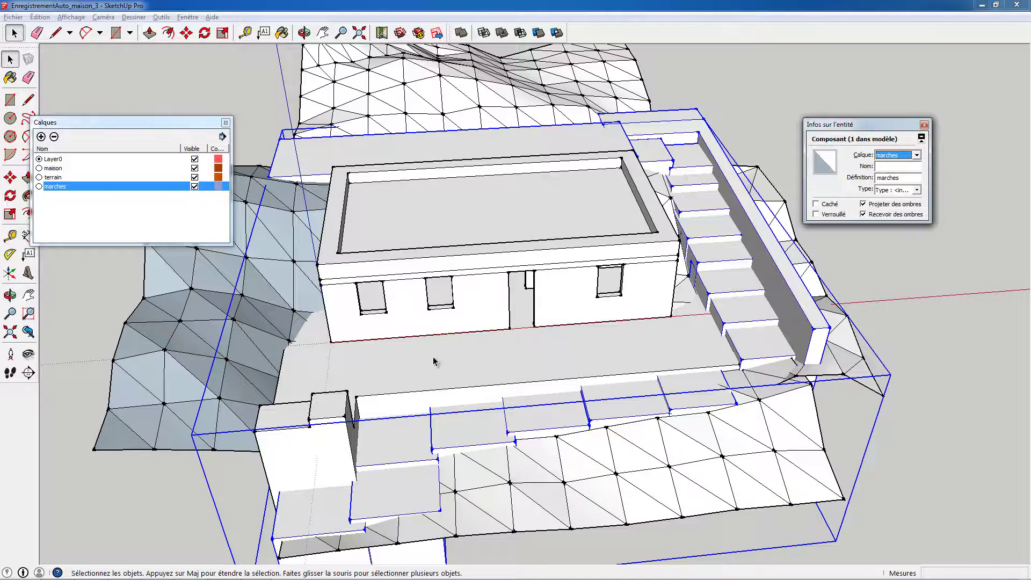
# - Hide the maison, terrain and marches layers to isolate the geometry still on Layer0, and clear the selection
pyautogui.moveTo(441, 363); pyautogui.dragTo(376, 371, button='middle')
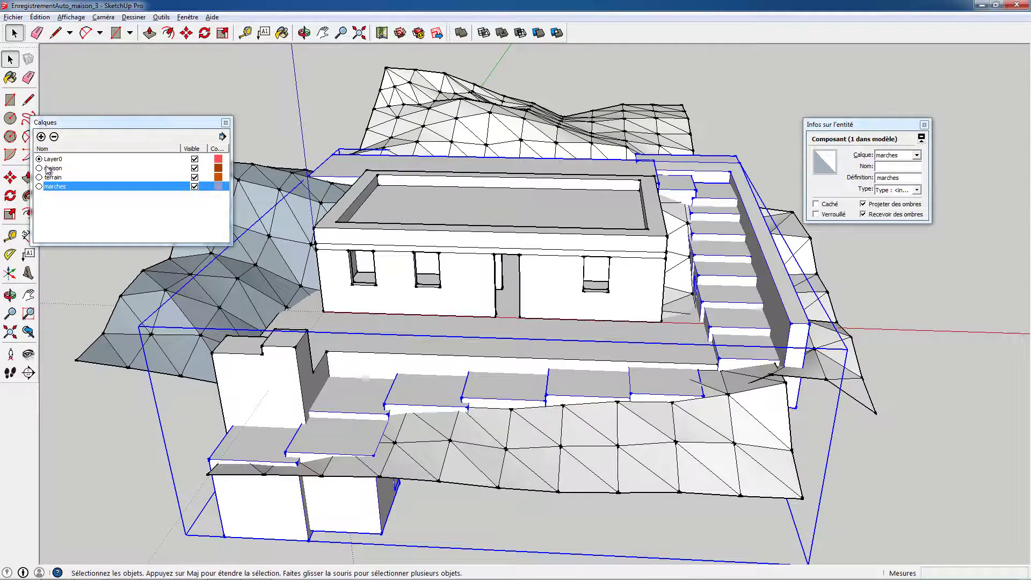
pyautogui.click(194, 168)
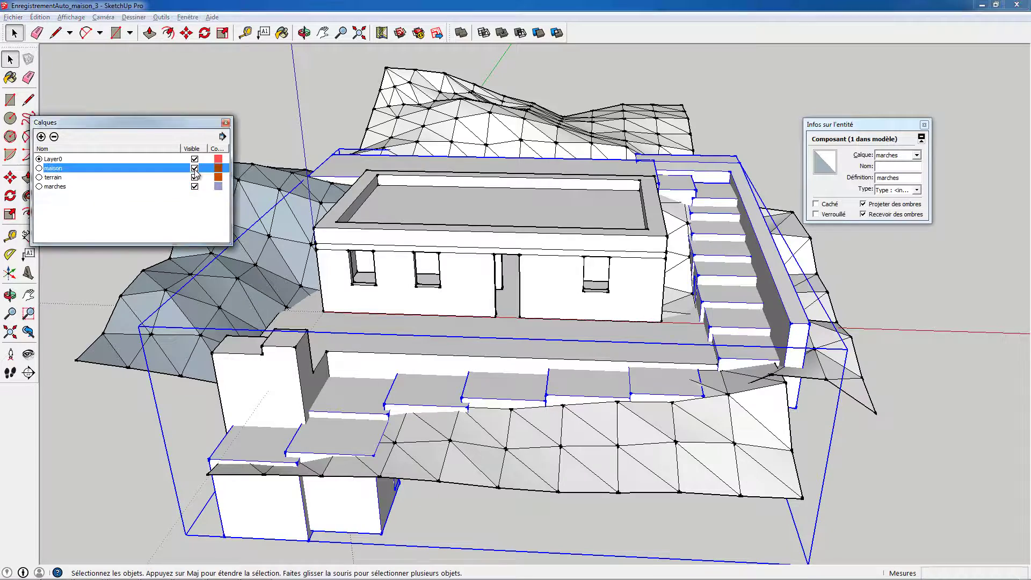
pyautogui.click(194, 177)
pyautogui.click(195, 186)
pyautogui.moveTo(322, 231)
pyautogui.mouseDown(button='middle')
pyautogui.moveTo(594, 230)
pyautogui.moveTo(554, 288)
pyautogui.moveTo(505, 247)
pyautogui.moveTo(489, 285)
pyautogui.moveTo(322, 247)
pyautogui.mouseUp(button='middle')
pyautogui.click(125, 239)
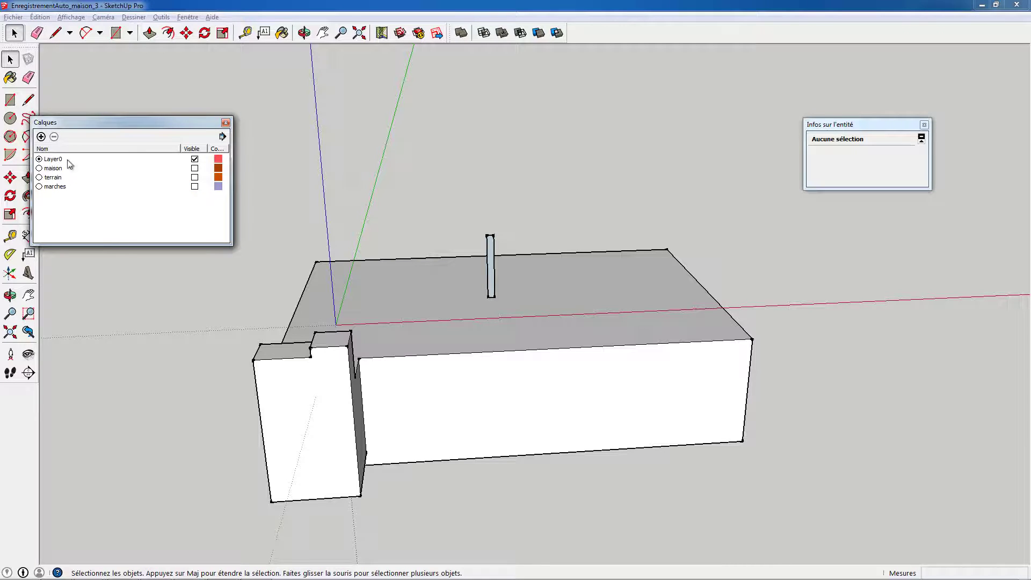
# - Add a layer named sol and assign the terrace component to it
pyautogui.click(41, 136)
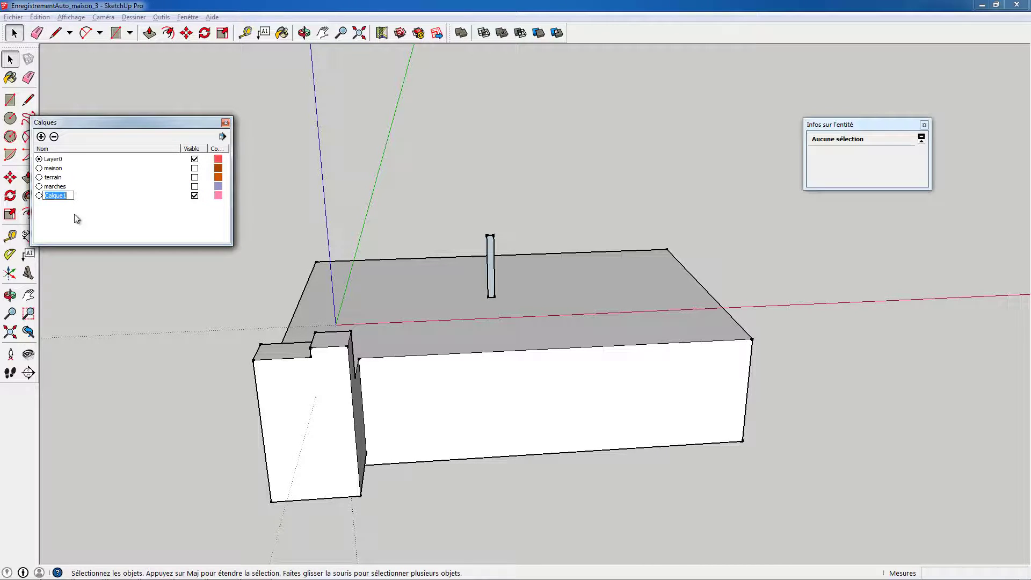
pyautogui.click(492, 409)
pyautogui.click(906, 156)
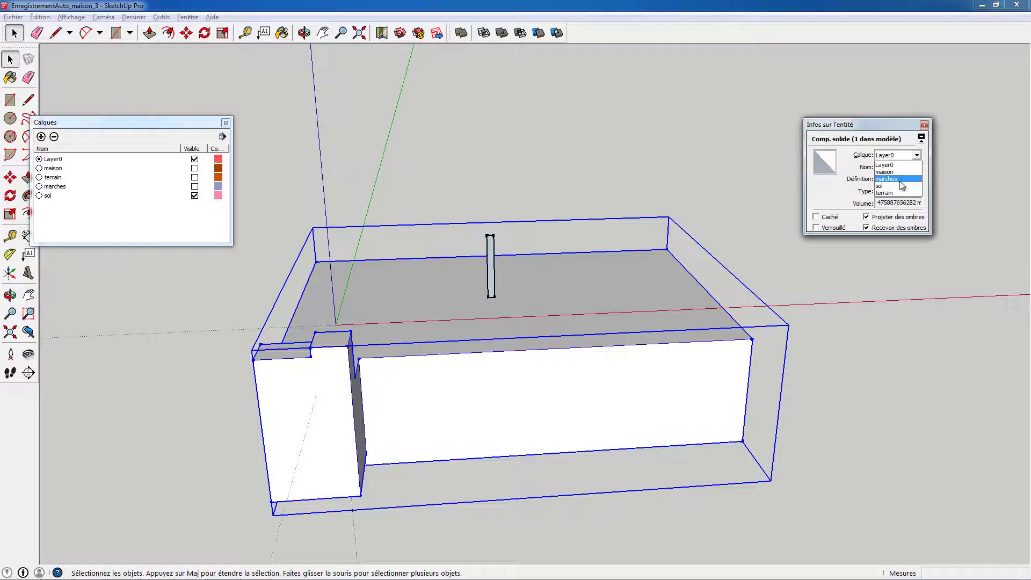
pyautogui.click(895, 189)
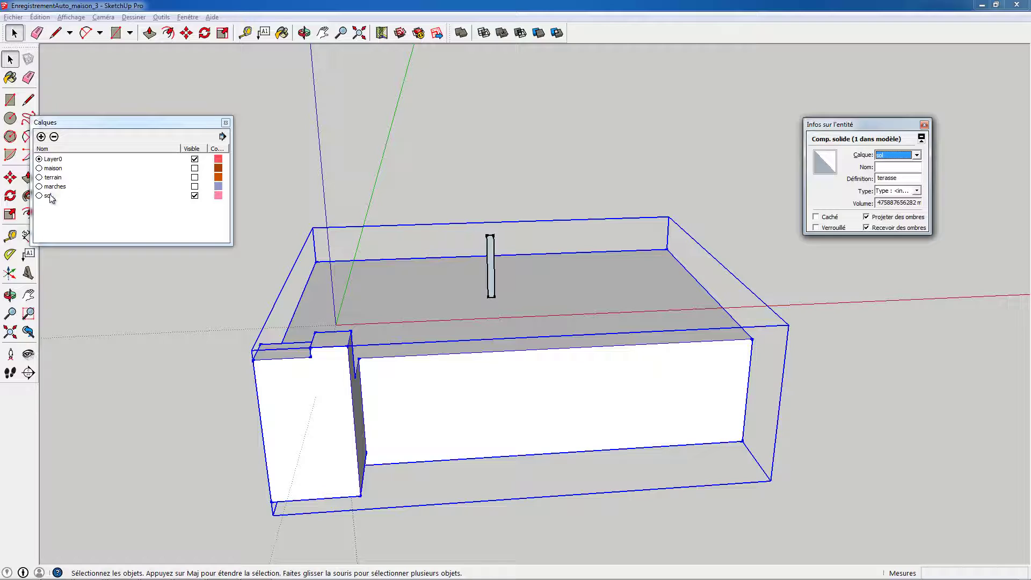
# - Make the maison, terrain and marches layers visible again
pyautogui.moveTo(550, 240); pyautogui.dragTo(618, 223, button='middle')
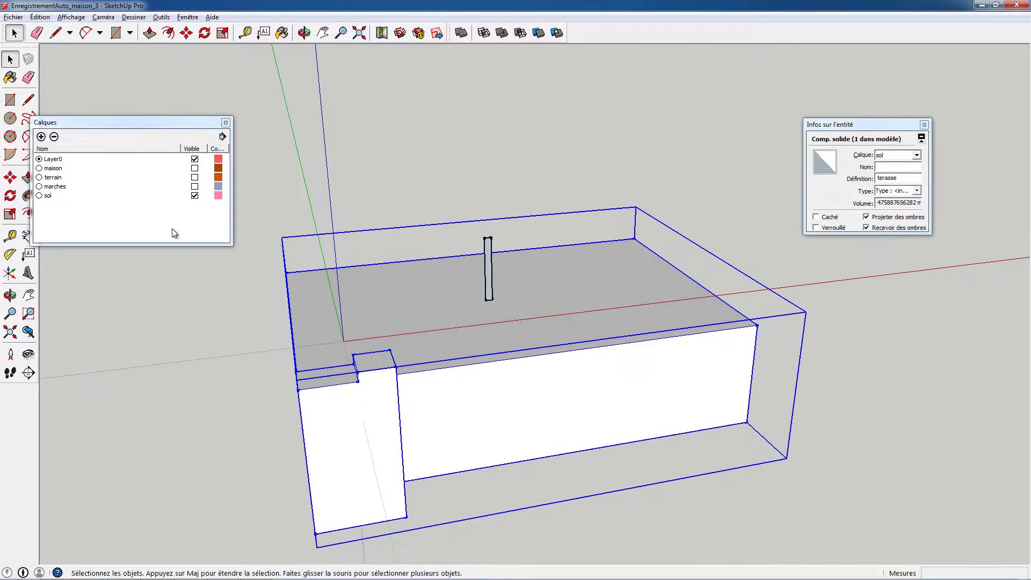
pyautogui.click(195, 168)
pyautogui.click(195, 177)
pyautogui.click(194, 186)
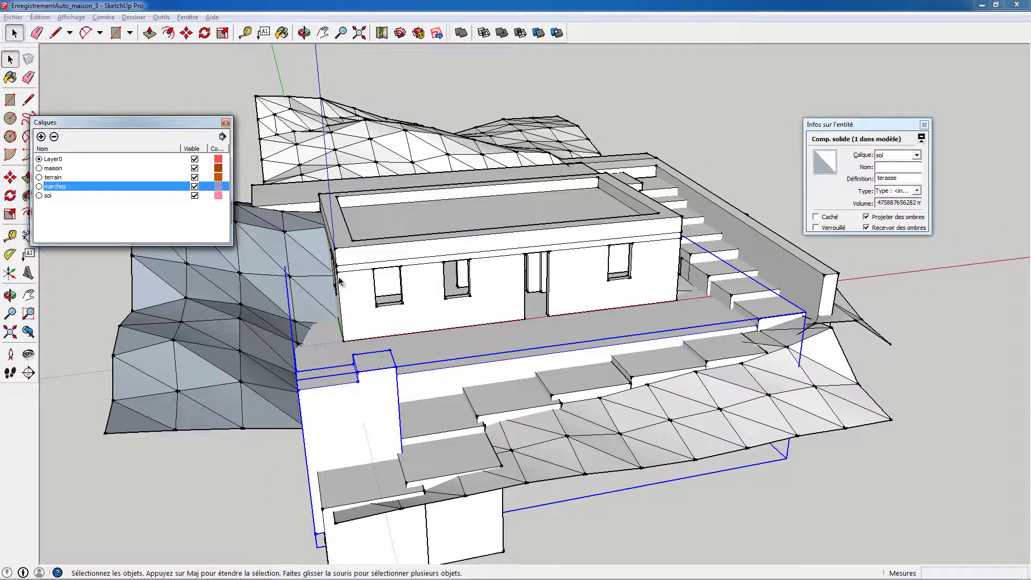
pyautogui.moveTo(592, 276); pyautogui.dragTo(609, 297, button='middle')
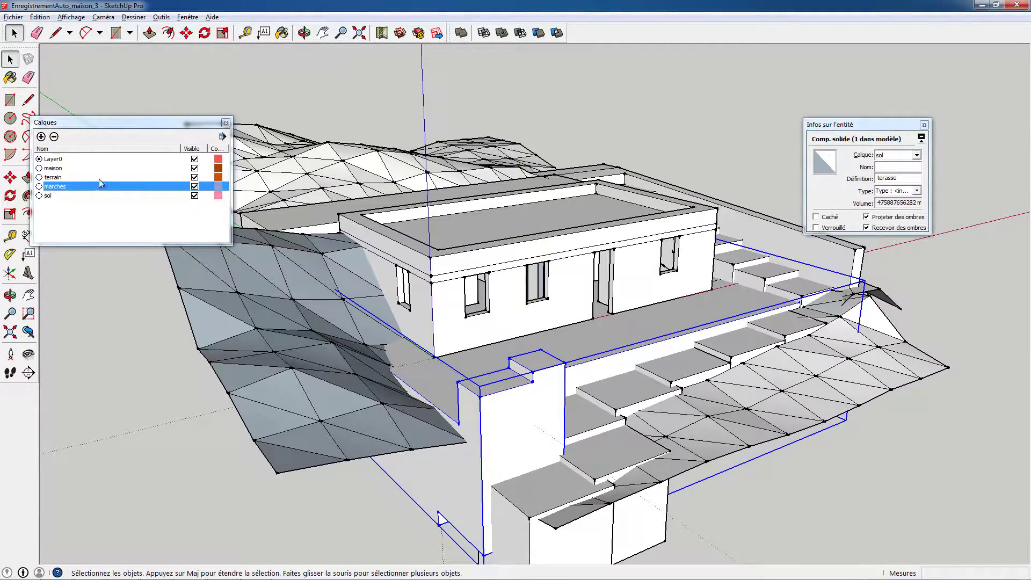
# - Hide the terrain, marches and sol layers so the house stands alone
pyautogui.click(56, 168)
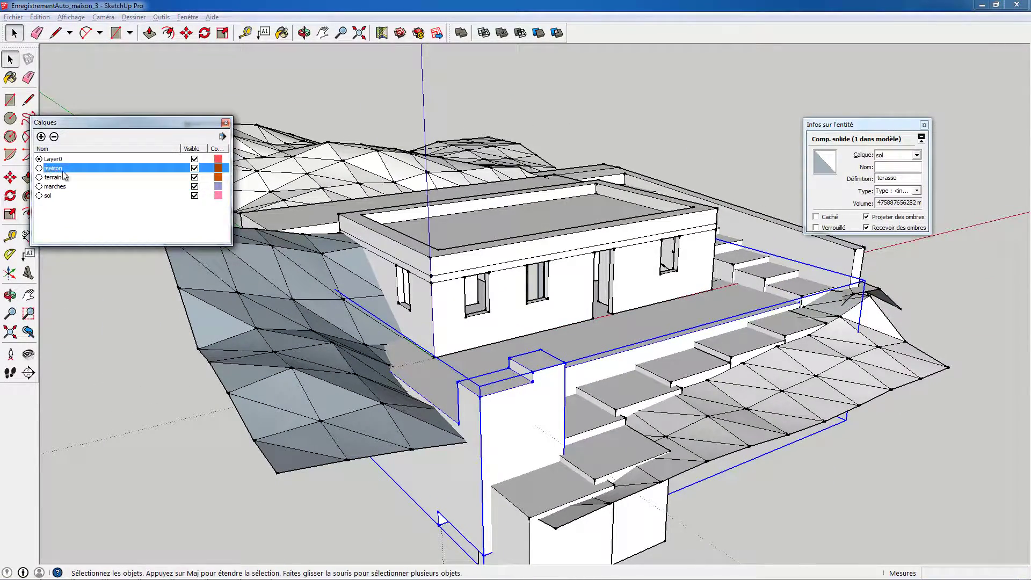
pyautogui.click(195, 178)
pyautogui.click(194, 187)
pyautogui.click(194, 196)
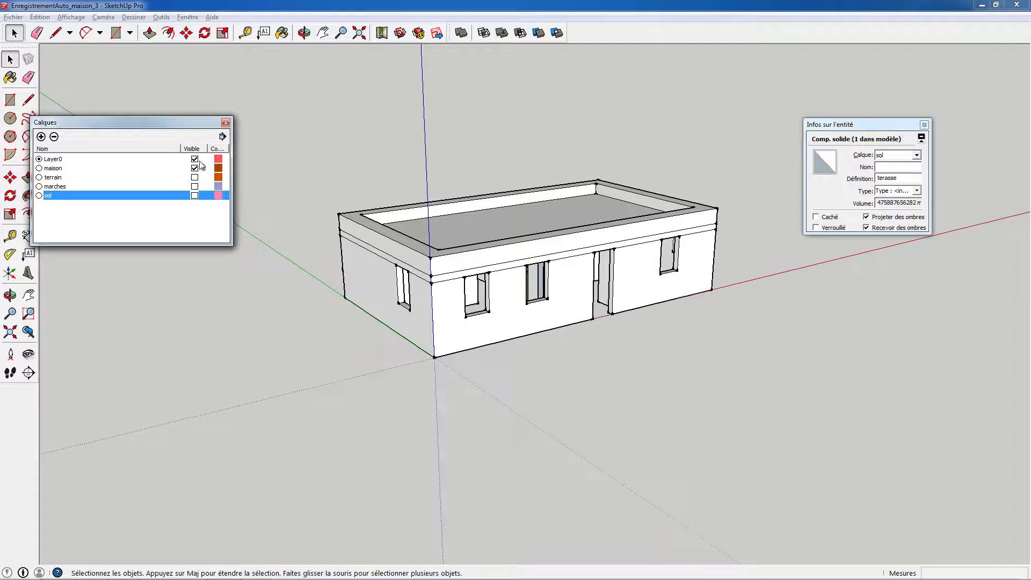
# - Try to hide Layer0, and make maison the active layer in its place
pyautogui.click(195, 159)
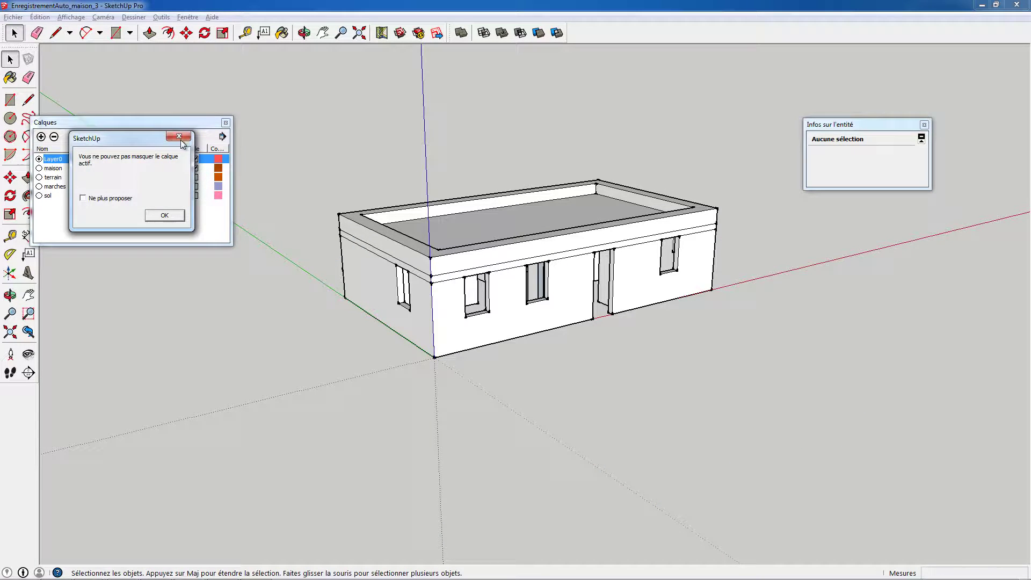
pyautogui.click(180, 138)
pyautogui.click(38, 168)
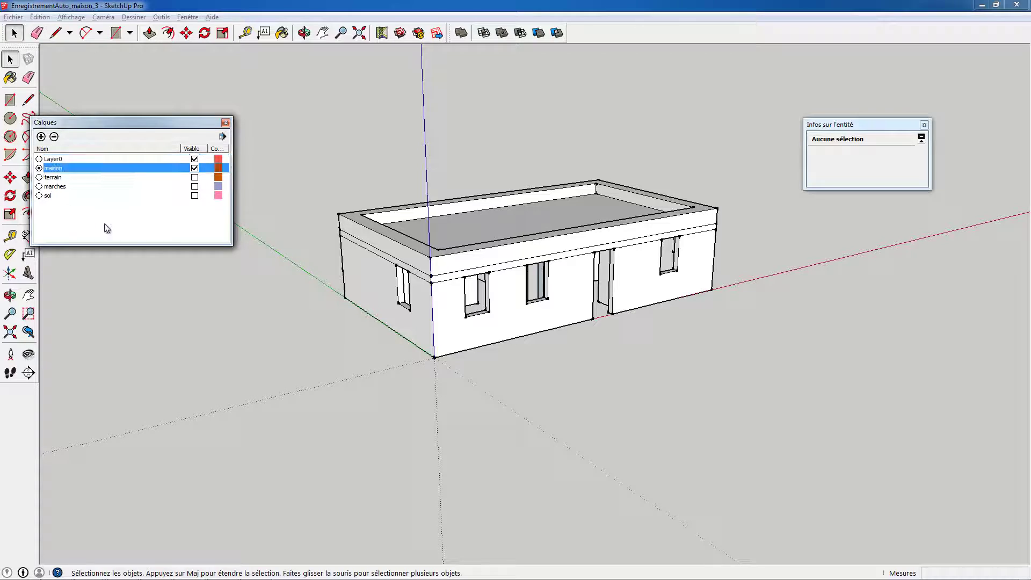
# - Hide Layer0 and show it again to find which part of the house still belongs to it
pyautogui.moveTo(463, 327); pyautogui.dragTo(396, 138, button='middle')
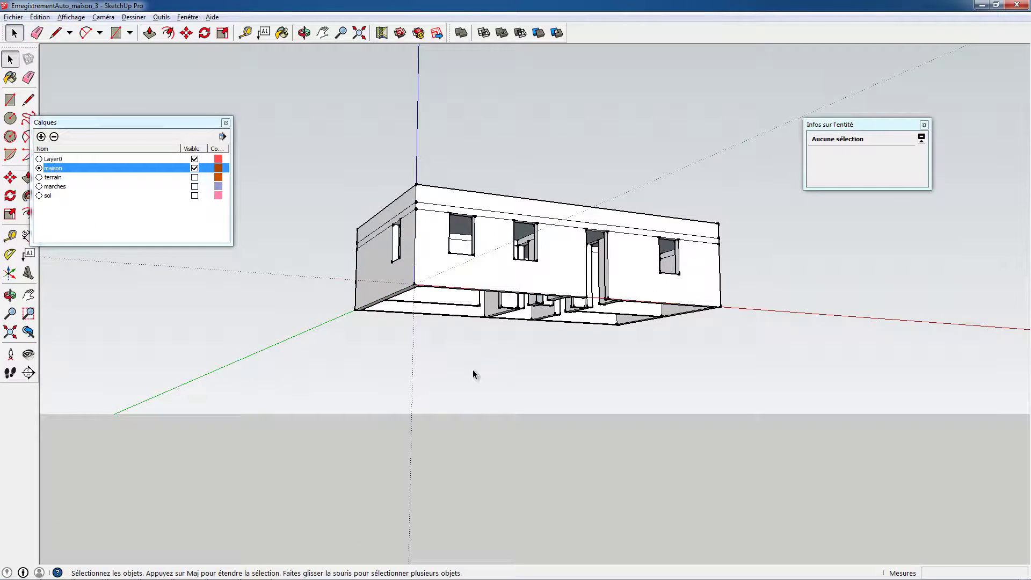
pyautogui.moveTo(473, 370); pyautogui.dragTo(408, 322, button='middle')
pyautogui.click(195, 159)
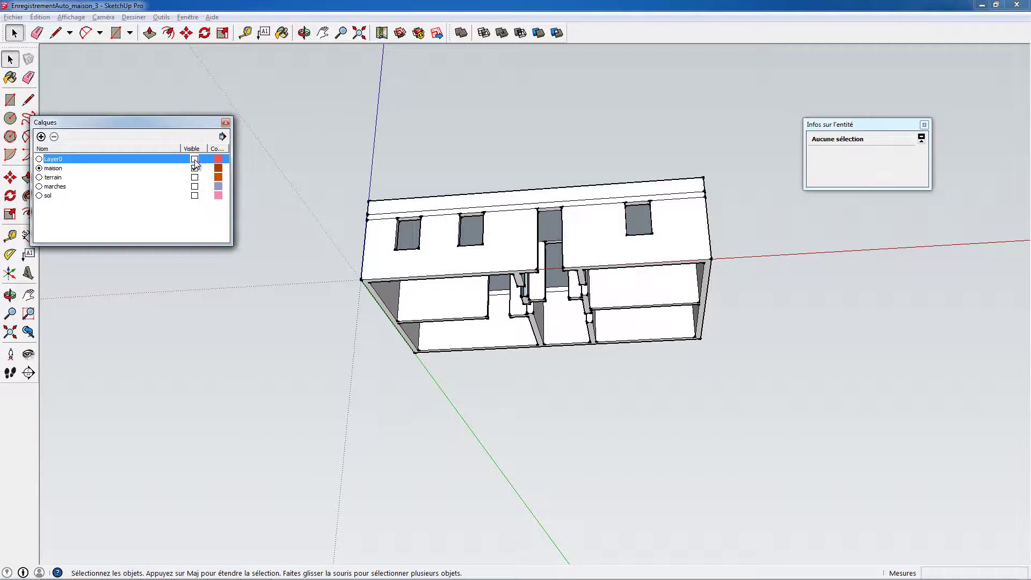
pyautogui.click(195, 177)
# - Delete the face on Layer0 that closes the narrow recess in the interior wall
pyautogui.scroll(8, 523, 319)
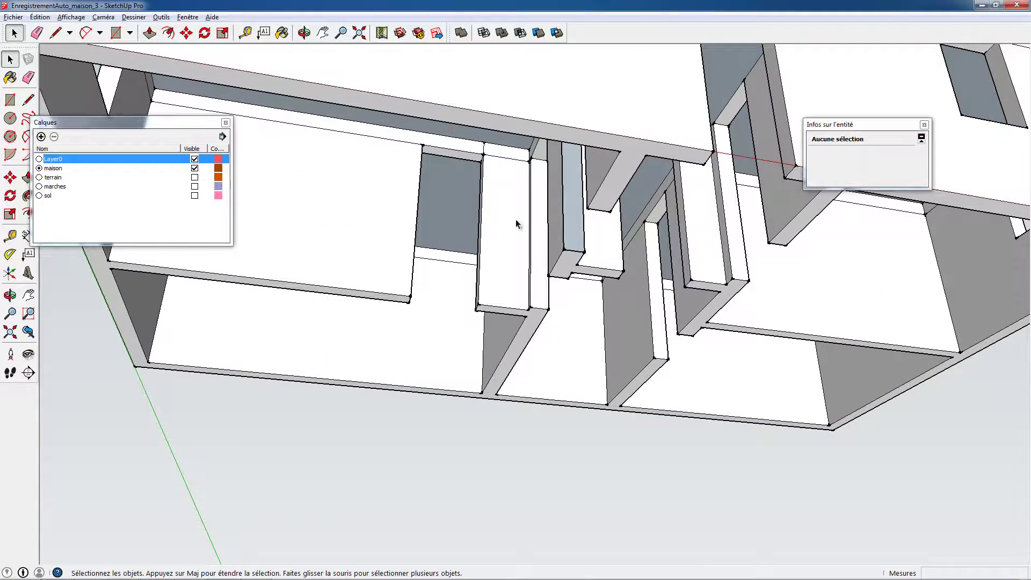
pyautogui.moveTo(515, 221); pyautogui.dragTo(441, 314, button='middle')
pyautogui.moveTo(588, 214); pyautogui.dragTo(485, 275, button='middle')
pyautogui.click(542, 265)
pyautogui.press('Escape')
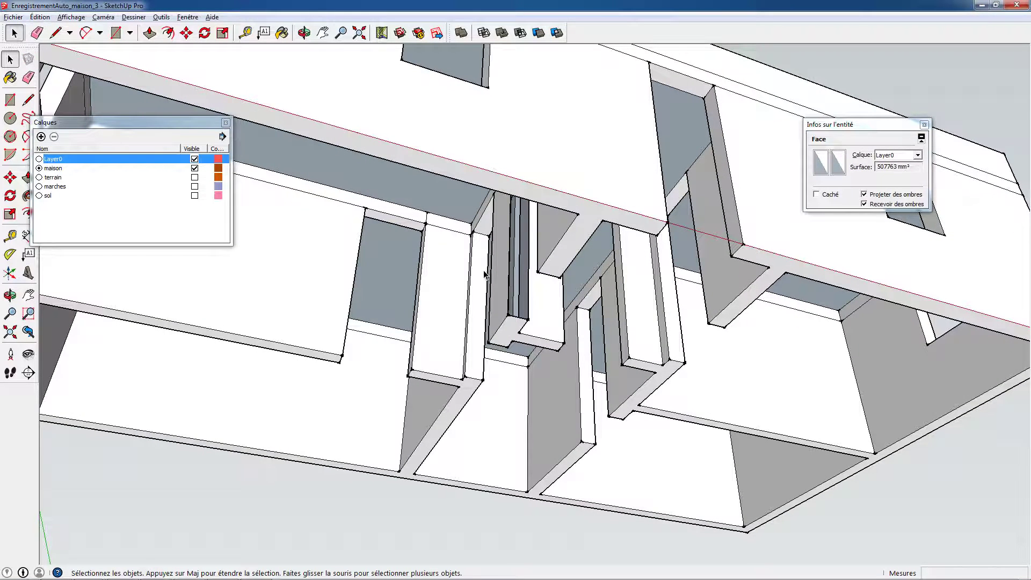
# - Redraw the face closing the narrow wall recess as a rectangle between the recess corners, with maison as the active layer
pyautogui.click(53, 168)
pyautogui.moveTo(481, 274); pyautogui.dragTo(504, 262, button='middle')
pyautogui.press('r')
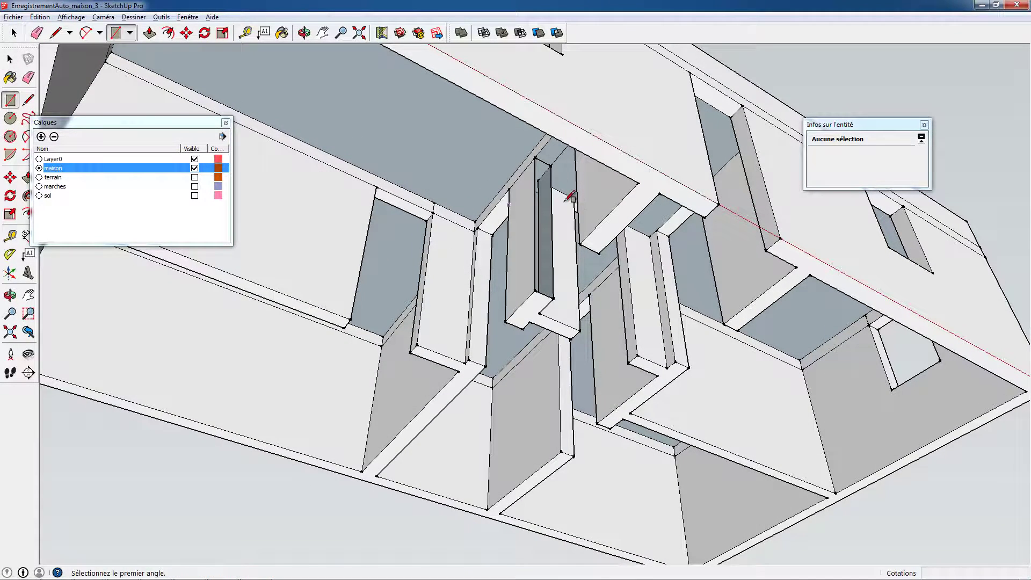
pyautogui.click(535, 157)
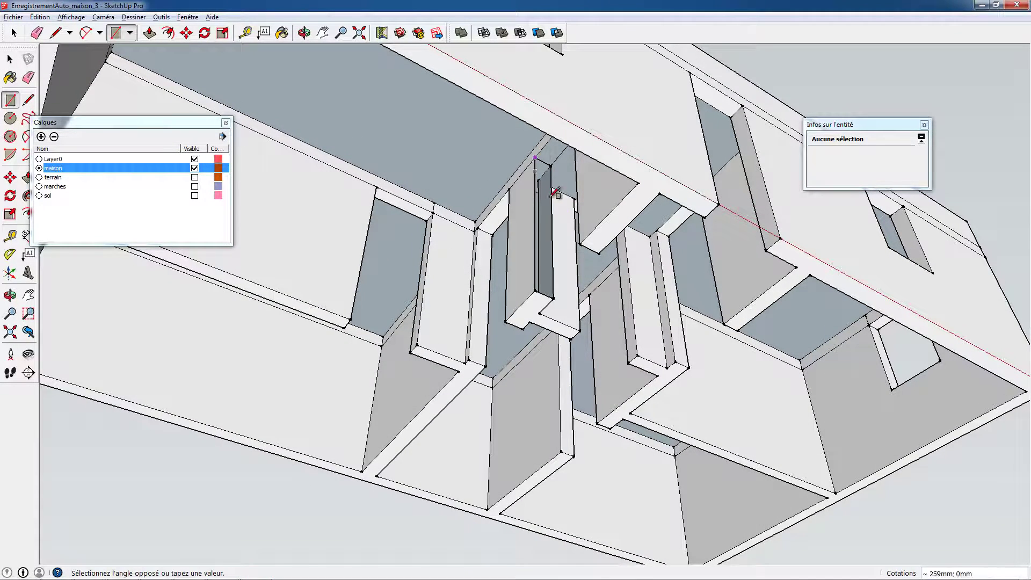
pyautogui.click(553, 298)
pyautogui.press('space')
# - Group the new recess face with the maison_coque component
pyautogui.moveTo(514, 356); pyautogui.dragTo(603, 342, button='middle')
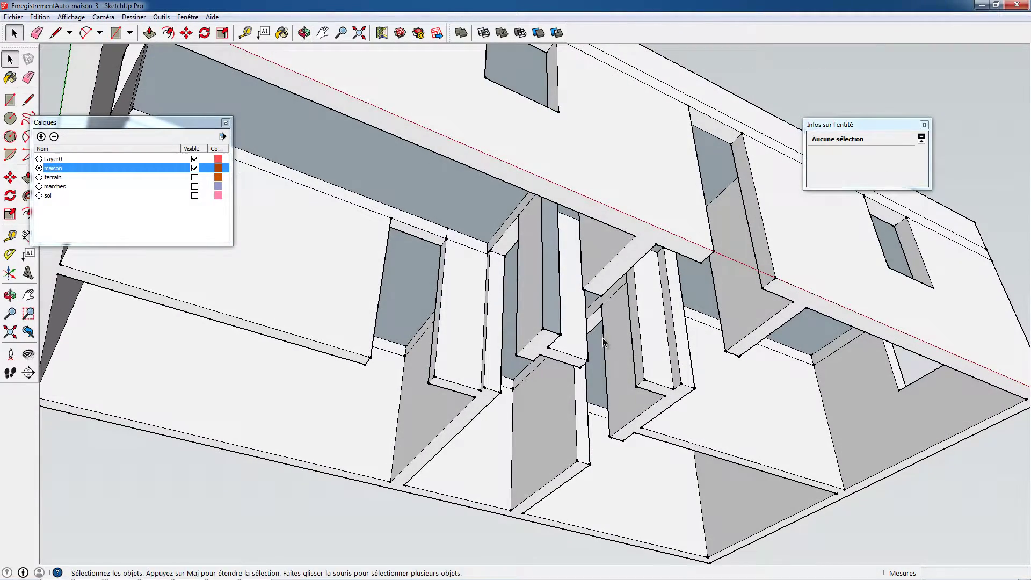
pyautogui.click(548, 323)
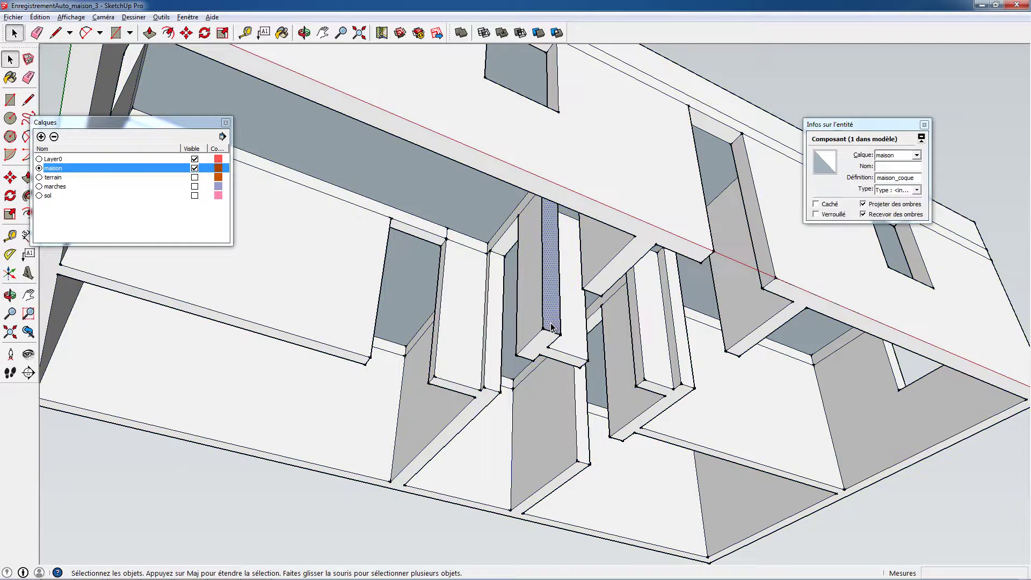
pyautogui.keyDown('shift'); pyautogui.click(549, 345); pyautogui.keyUp('shift')
pyautogui.rightClick(550, 341)
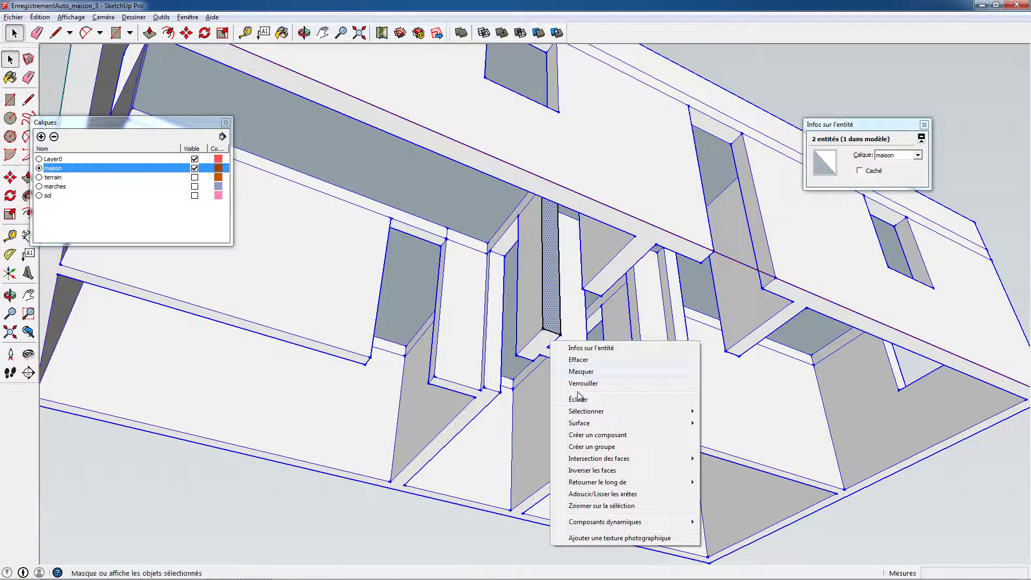
pyautogui.click(592, 446)
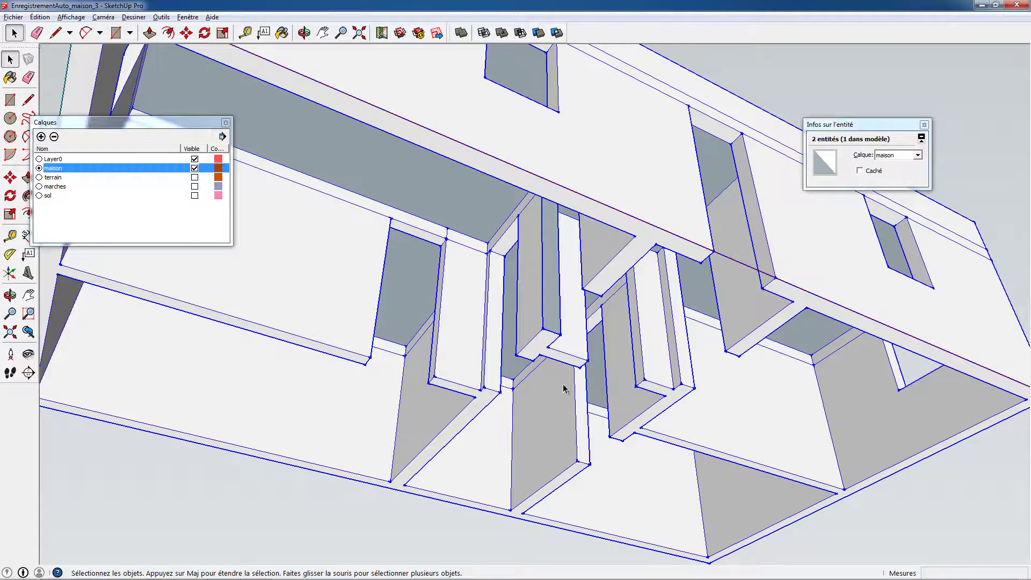
# - Hide Layer0 to isolate the house geometry on the maison layer
pyautogui.moveTo(527, 369); pyautogui.dragTo(456, 336, button='middle')
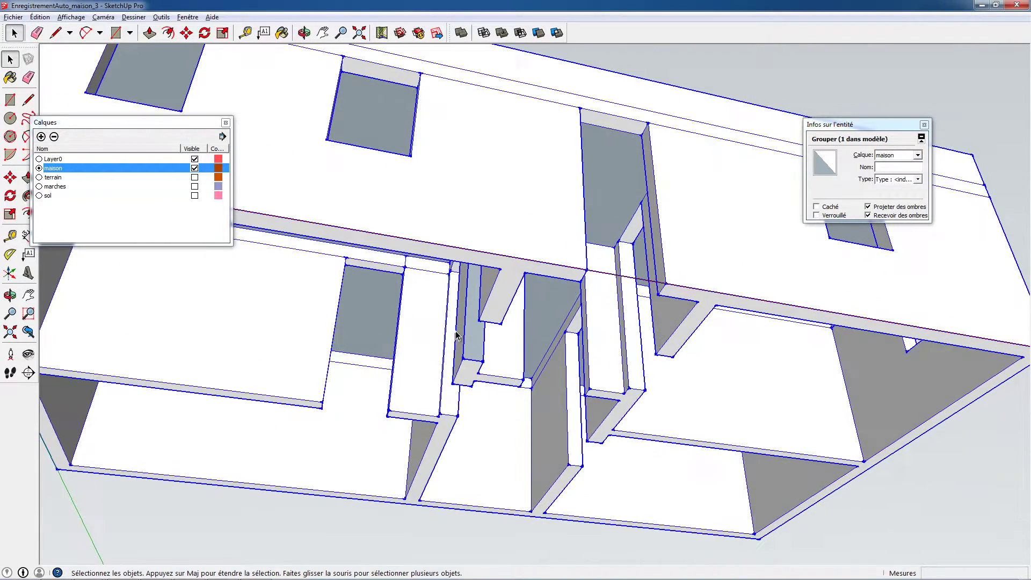
pyautogui.scroll(-5, 456, 335)
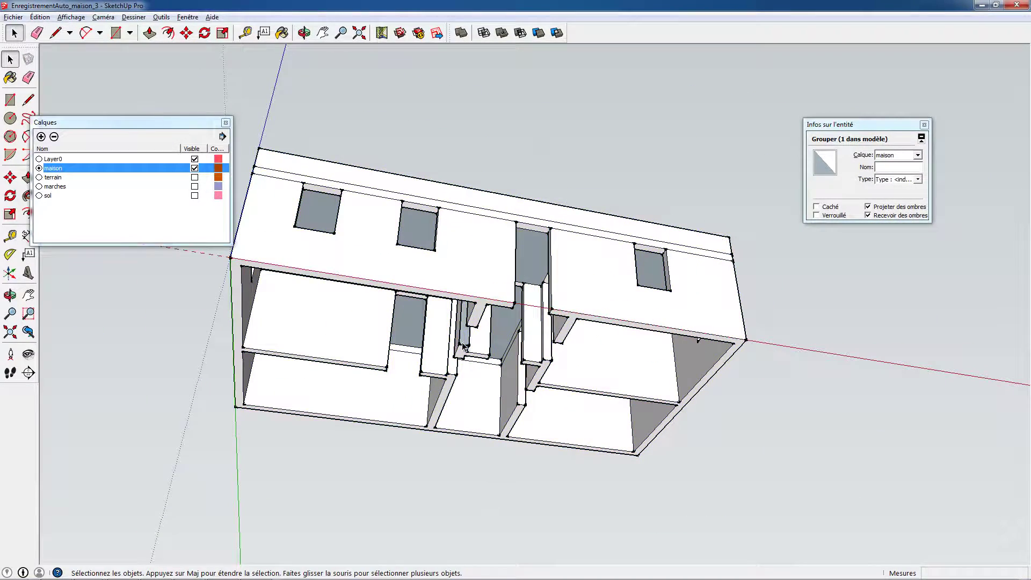
pyautogui.moveTo(489, 490); pyautogui.dragTo(364, 513, button='middle')
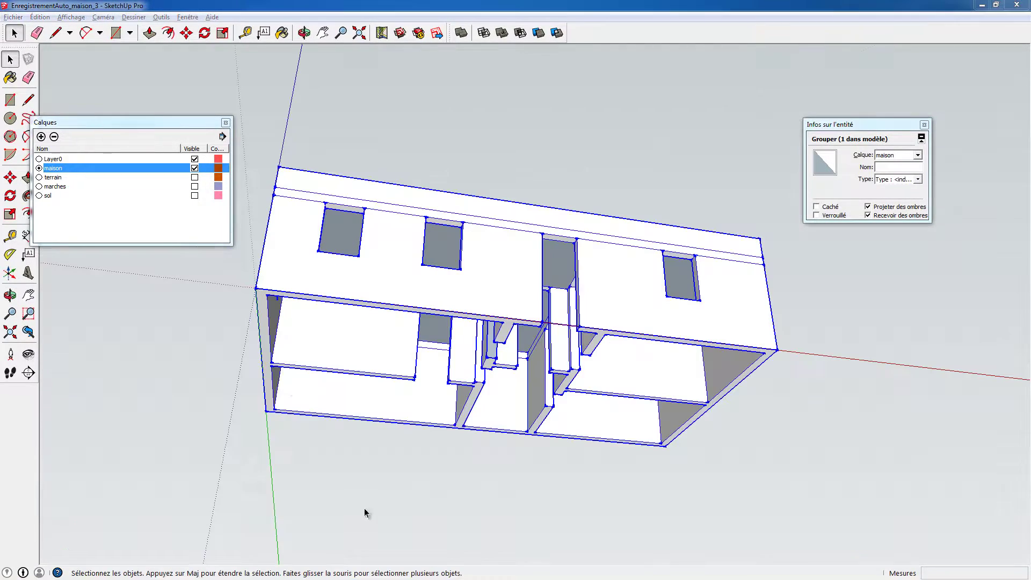
pyautogui.click(194, 159)
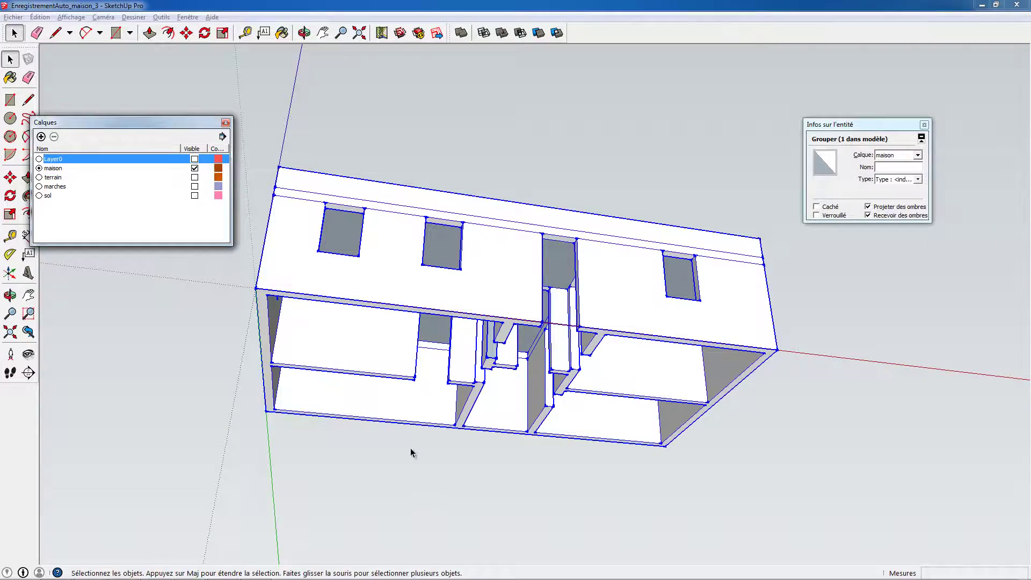
pyautogui.moveTo(497, 432); pyautogui.dragTo(417, 284, button='middle')
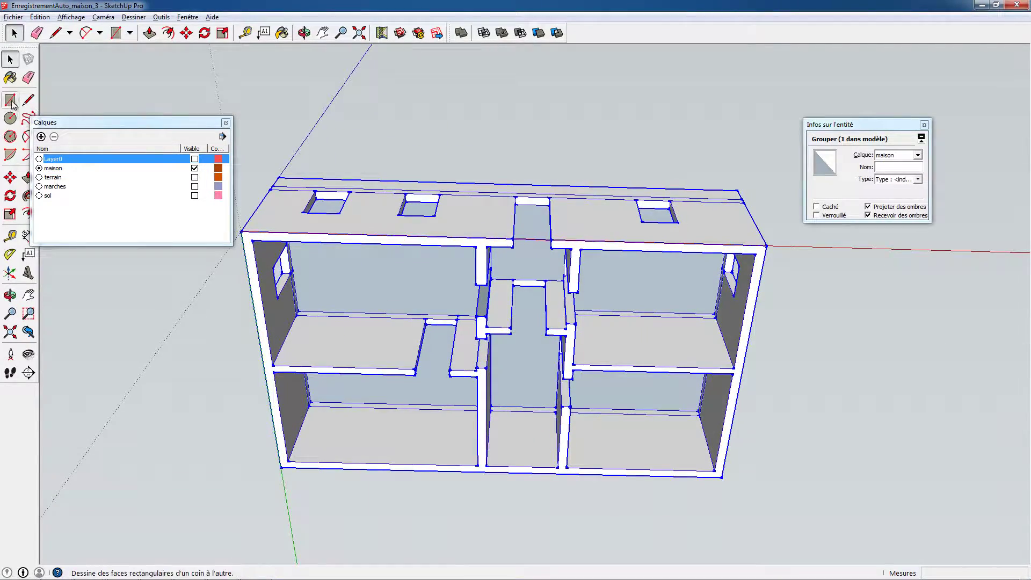
pyautogui.moveTo(362, 304); pyautogui.dragTo(332, 311, button='middle')
pyautogui.press('r')
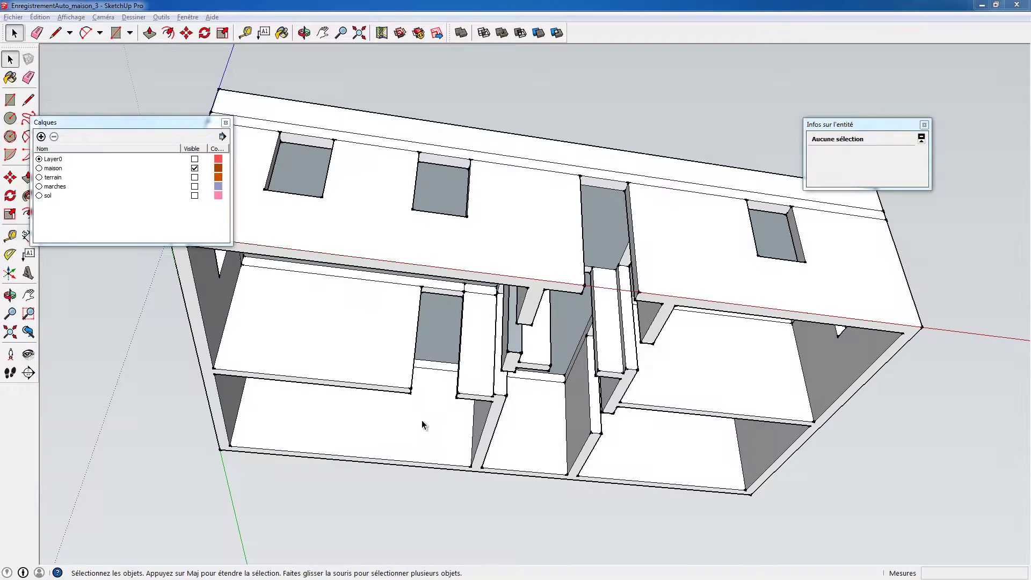
# - Show and hide the sol layer to check its content, and rename that layer as terasse
pyautogui.moveTo(421, 420); pyautogui.dragTo(359, 387, button='middle')
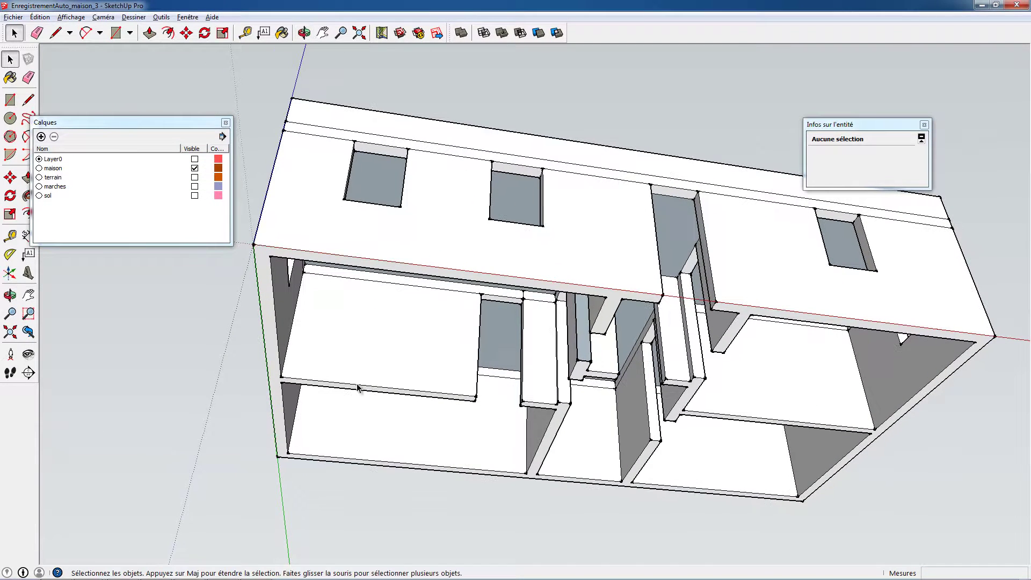
pyautogui.click(47, 197)
pyautogui.click(52, 196)
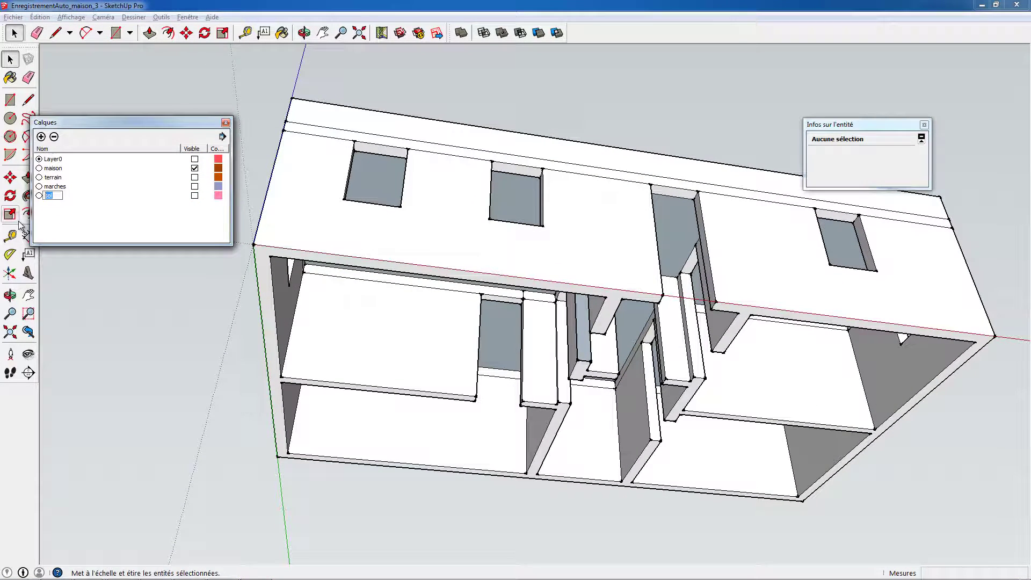
pyautogui.click(102, 236)
pyautogui.click(195, 196)
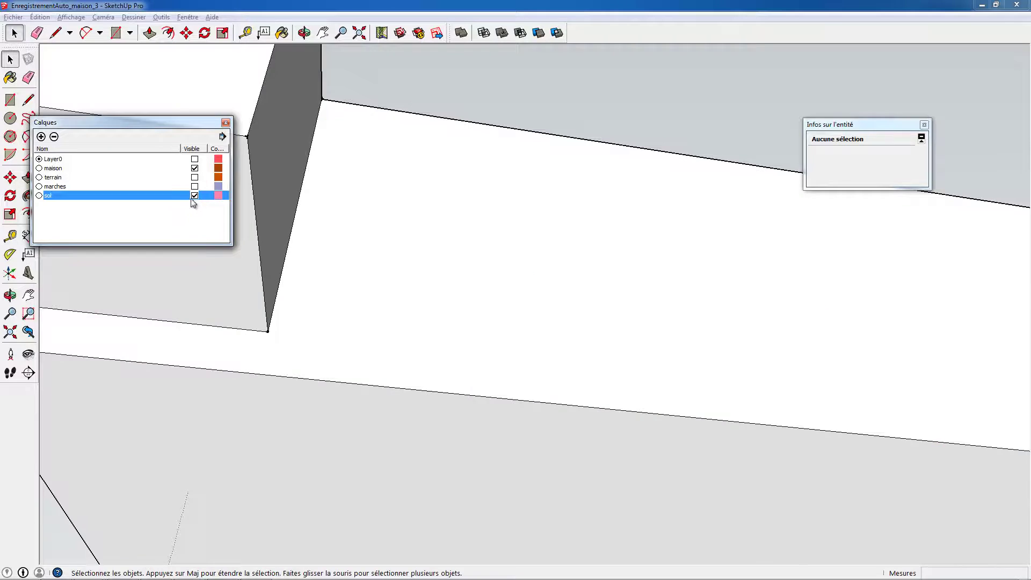
pyautogui.click(194, 196)
pyautogui.click(49, 196)
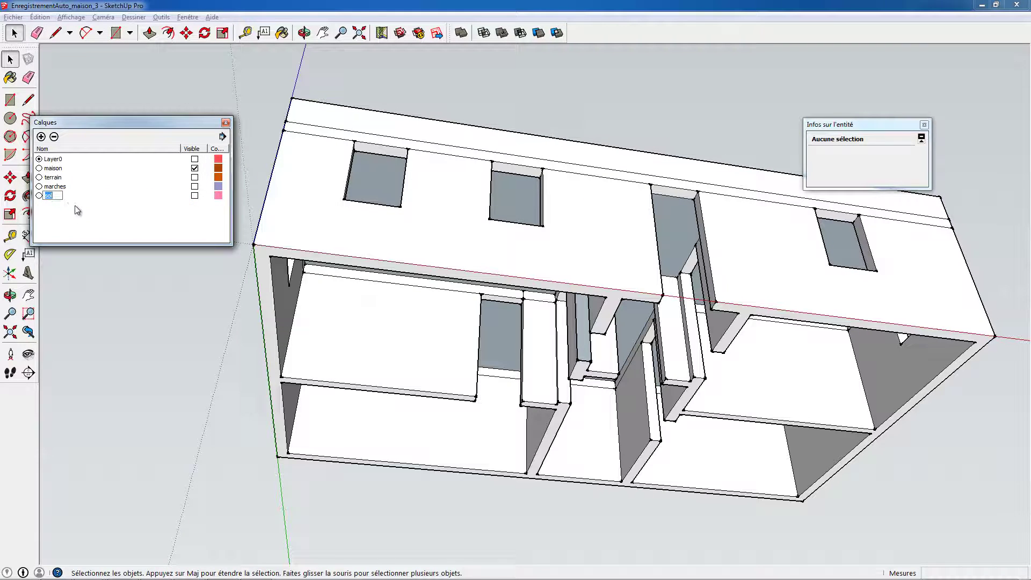
# - Add a new layer named sol
pyautogui.click(41, 137)
pyautogui.write('sol')
pyautogui.press('Return')
# - Make sol the active layer and draw a floor rectangle of about 10591 × 6091 mm between opposite inner corners of the outer walls
pyautogui.click(11, 100)
pyautogui.moveTo(365, 411); pyautogui.dragTo(328, 225, button='middle')
pyautogui.click(45, 206)
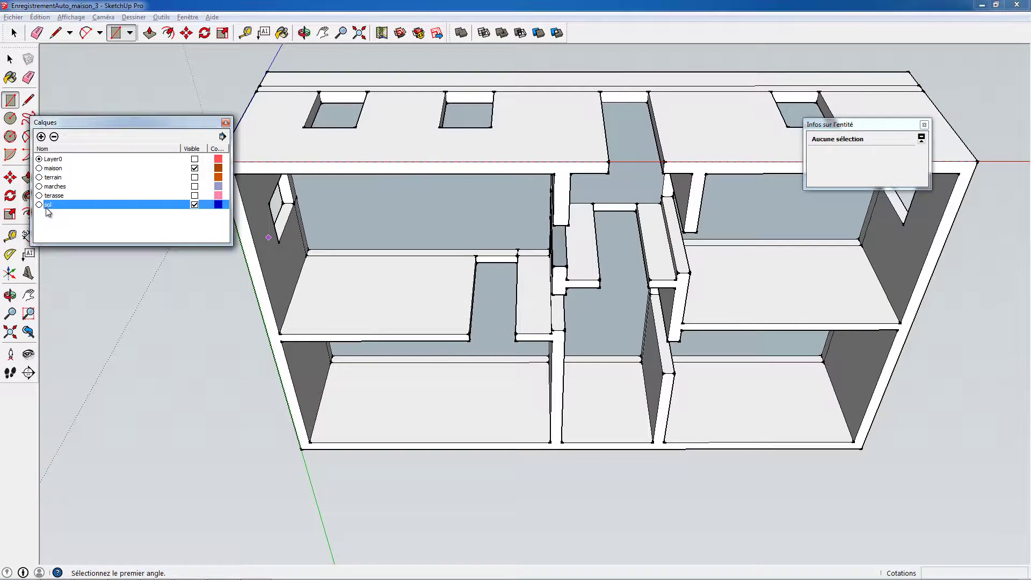
pyautogui.moveTo(439, 283); pyautogui.dragTo(388, 206, button='middle')
pyautogui.click(325, 154)
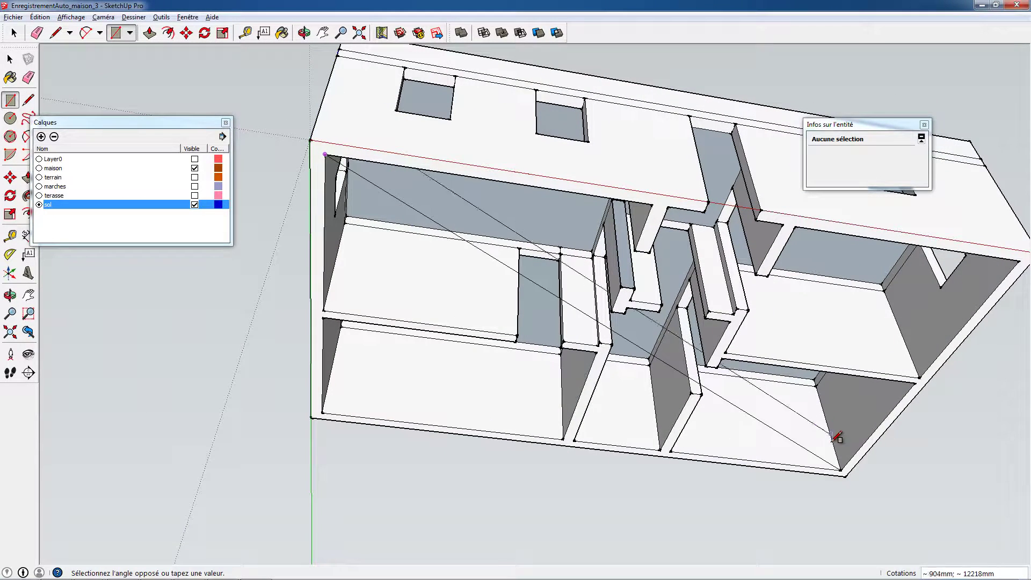
pyautogui.click(845, 467)
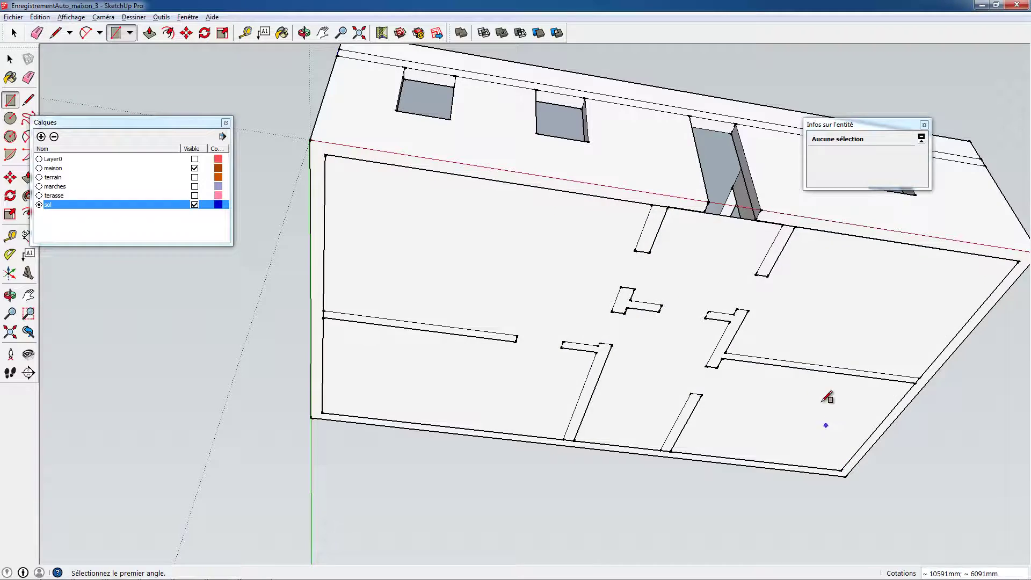
# - Scale the floor face about its centre by 1.01 so that it extends slightly under the outer walls
pyautogui.moveTo(823, 421); pyautogui.dragTo(365, 275, button='middle')
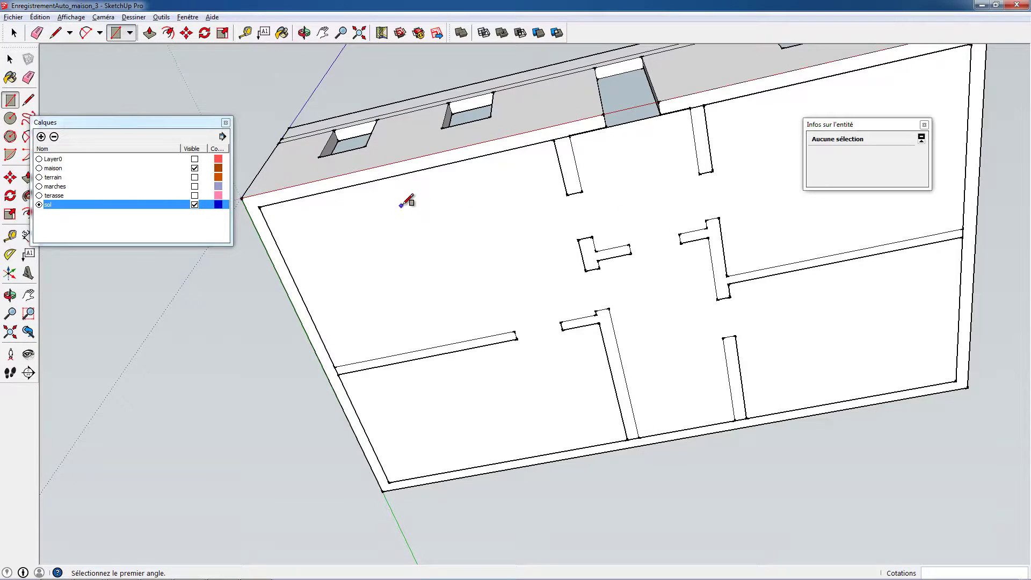
pyautogui.moveTo(402, 200); pyautogui.dragTo(442, 326, button='middle')
pyautogui.moveTo(394, 310); pyautogui.dragTo(396, 249, button='middle')
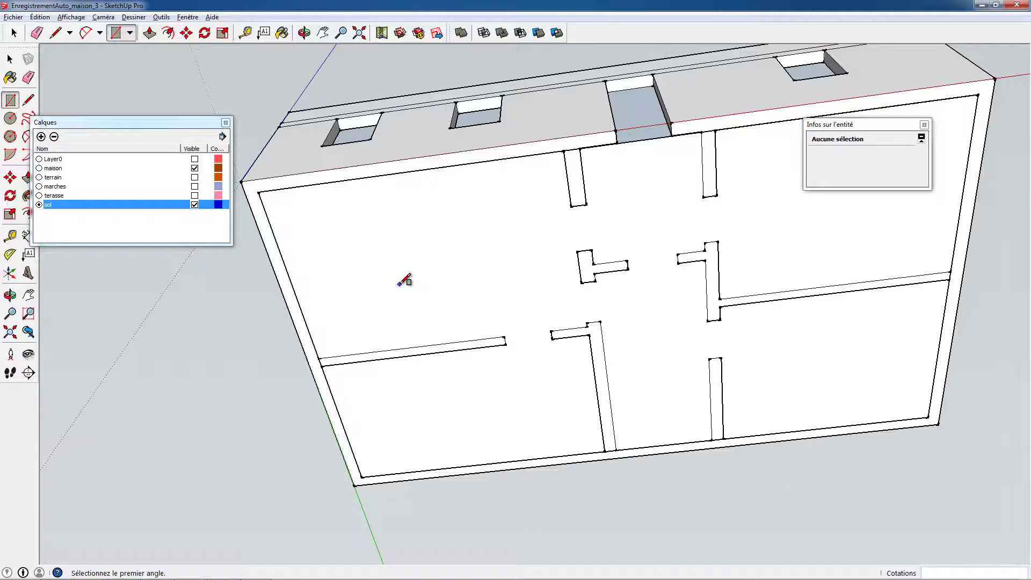
pyautogui.press('space')
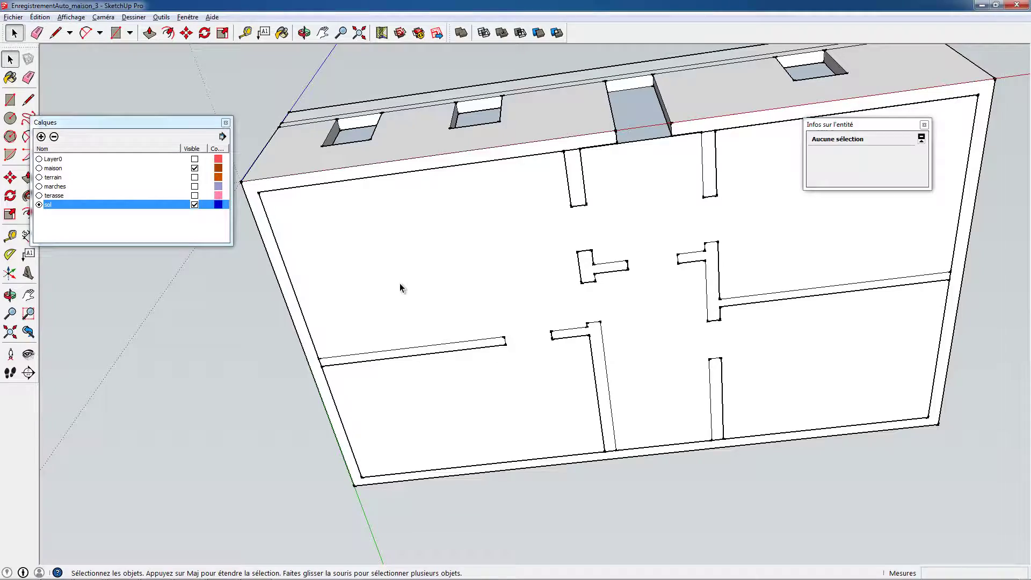
pyautogui.click(400, 284)
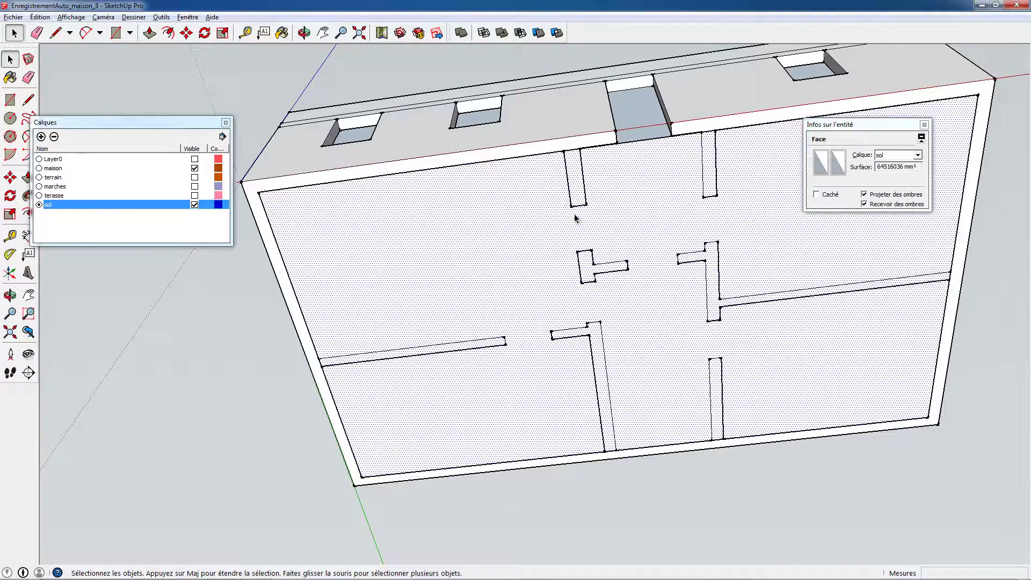
pyautogui.moveTo(591, 204); pyautogui.dragTo(617, 225, button='middle')
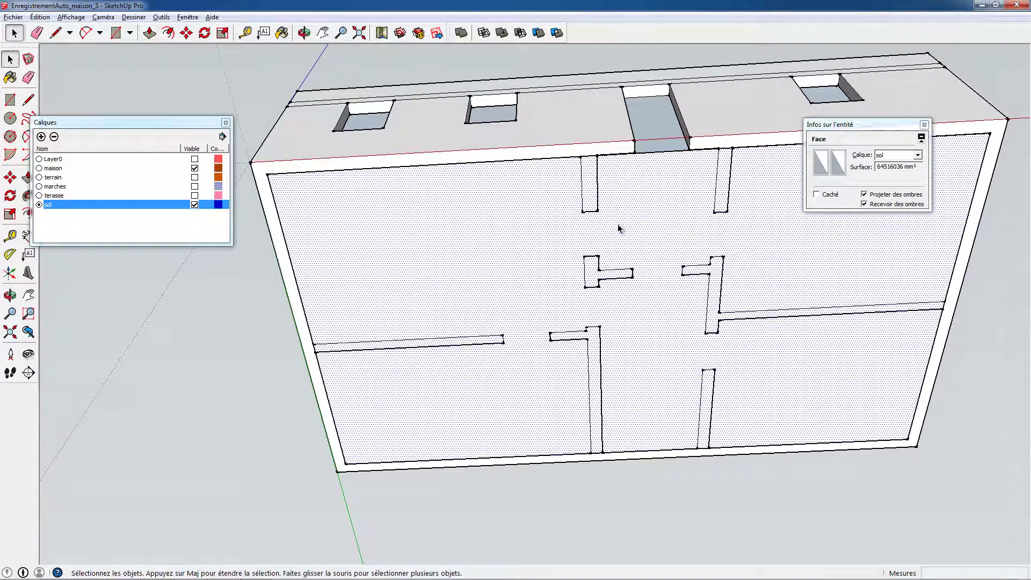
pyautogui.press('s')
pyautogui.click(266, 174)
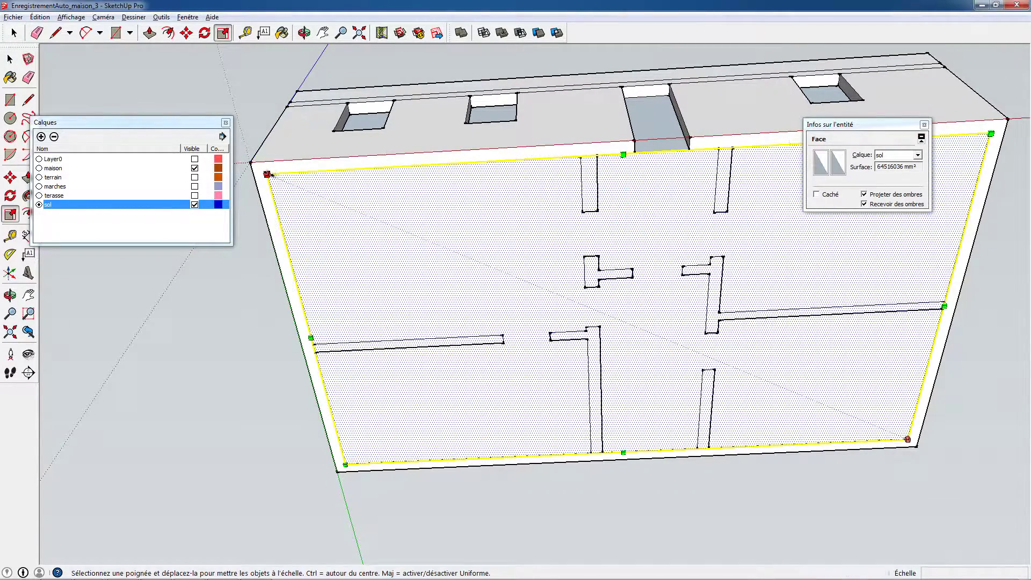
pyautogui.click(260, 171)
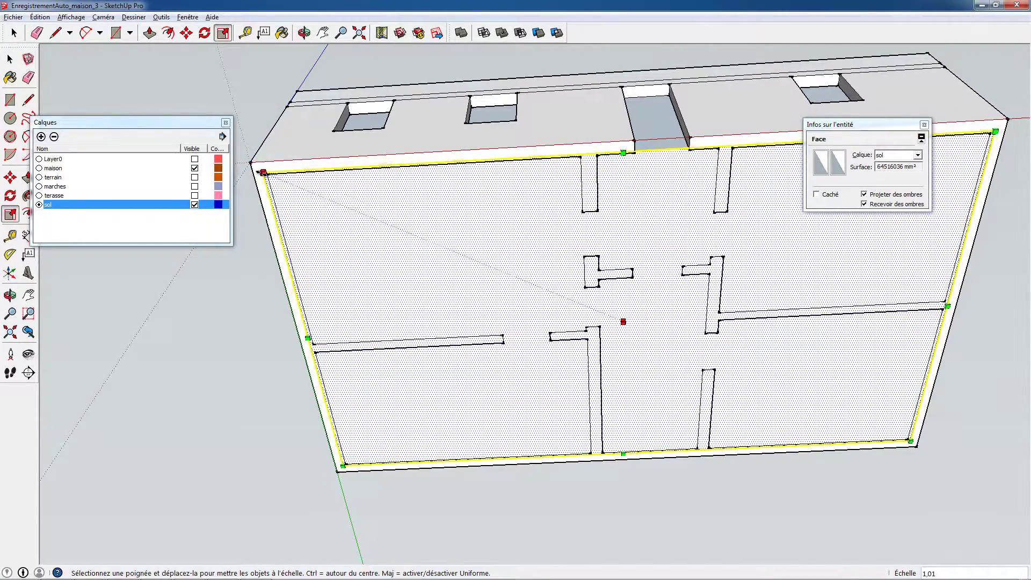
# - Inspect the enlarged floor face through the door and window openings and from beneath the house
pyautogui.moveTo(408, 233); pyautogui.dragTo(521, 418, button='middle')
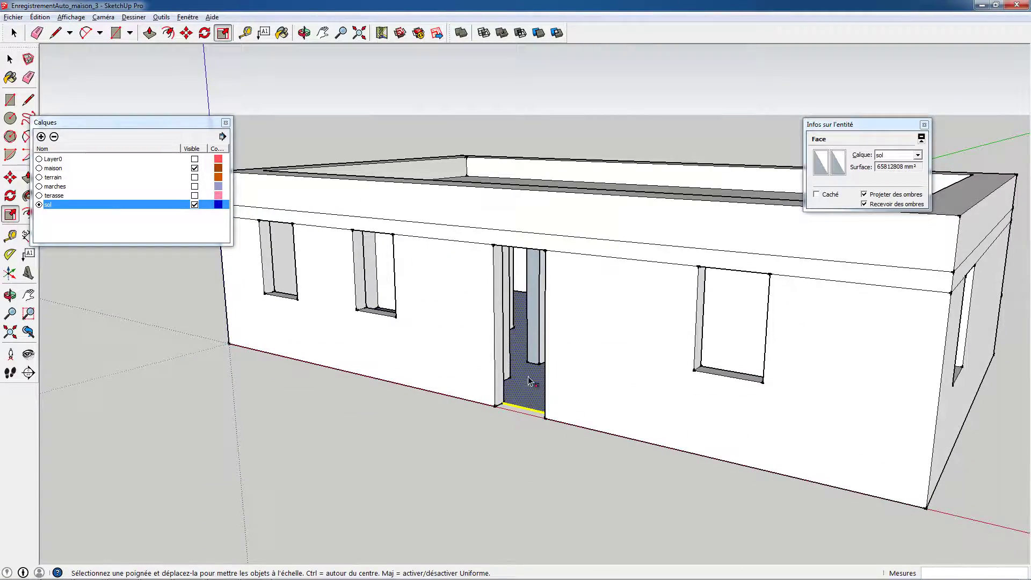
pyautogui.moveTo(529, 383); pyautogui.dragTo(599, 429, button='middle')
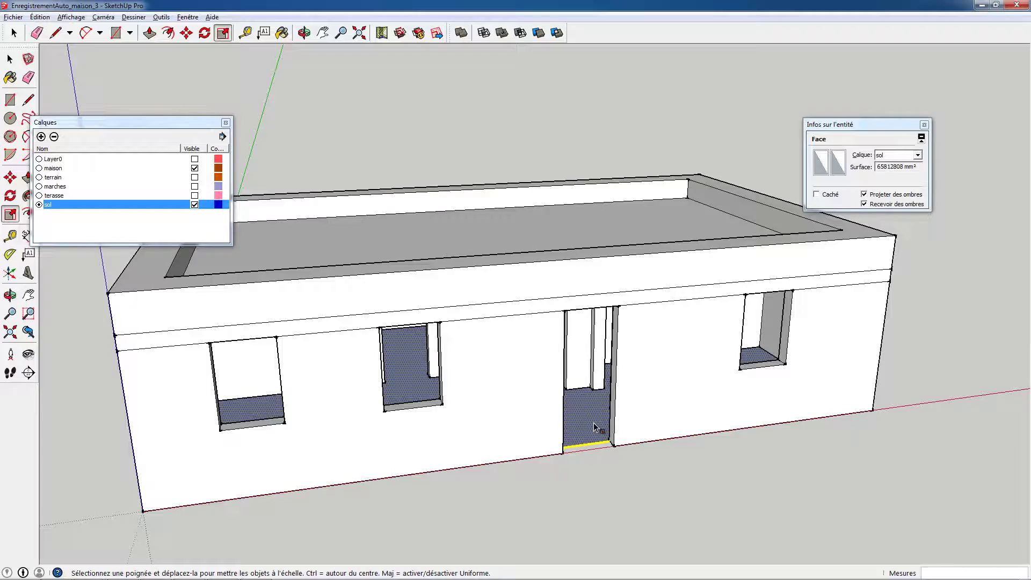
pyautogui.moveTo(768, 335); pyautogui.dragTo(576, 181, button='middle')
pyautogui.moveTo(509, 215); pyautogui.dragTo(568, 300, button='middle')
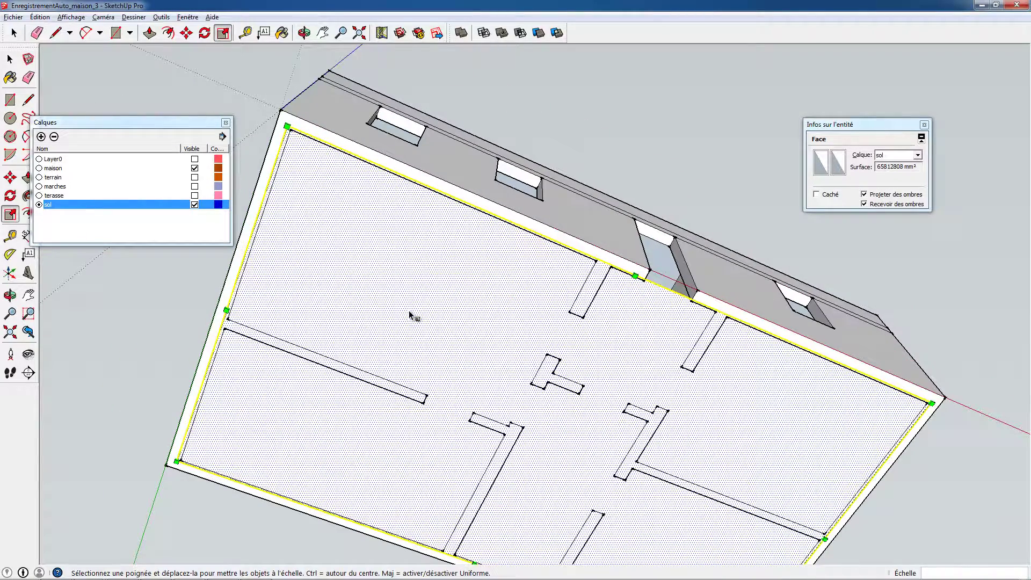
# - Set the layer of the floor face under the house to sol
pyautogui.moveTo(536, 361); pyautogui.dragTo(451, 411, button='middle')
pyautogui.moveTo(408, 370); pyautogui.dragTo(565, 275, button='middle')
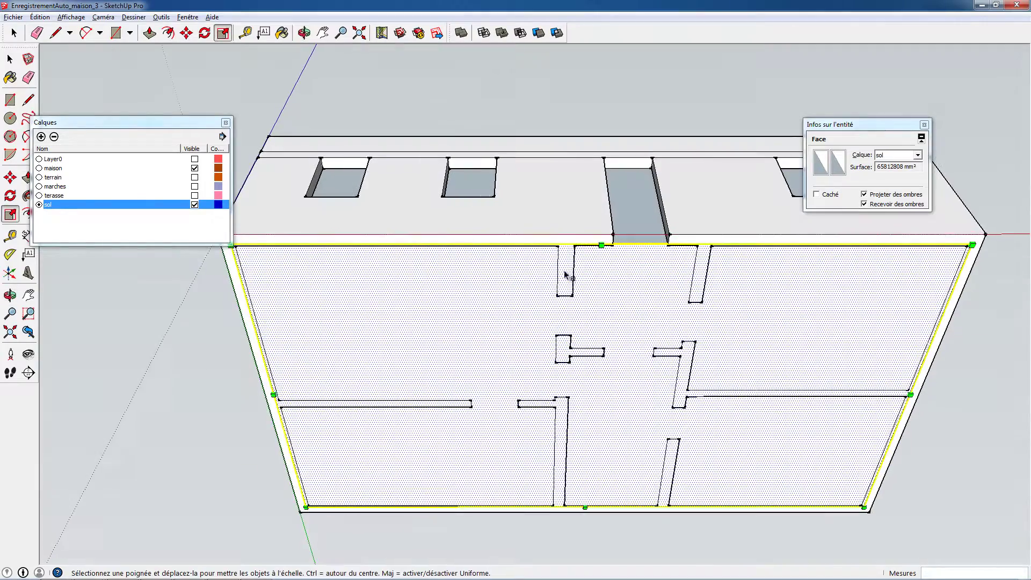
pyautogui.moveTo(565, 237); pyautogui.dragTo(586, 212, button='middle')
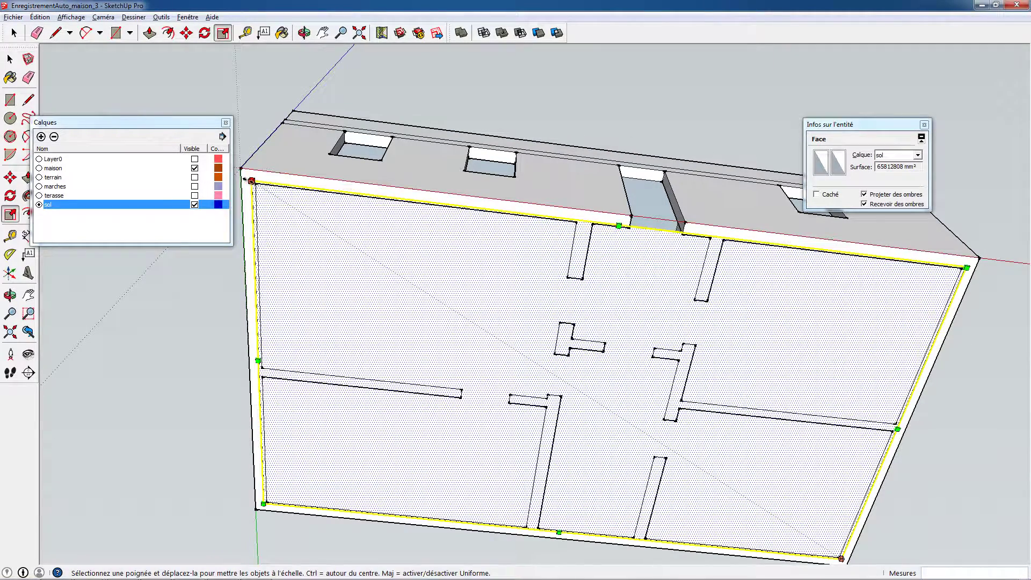
pyautogui.click(918, 156)
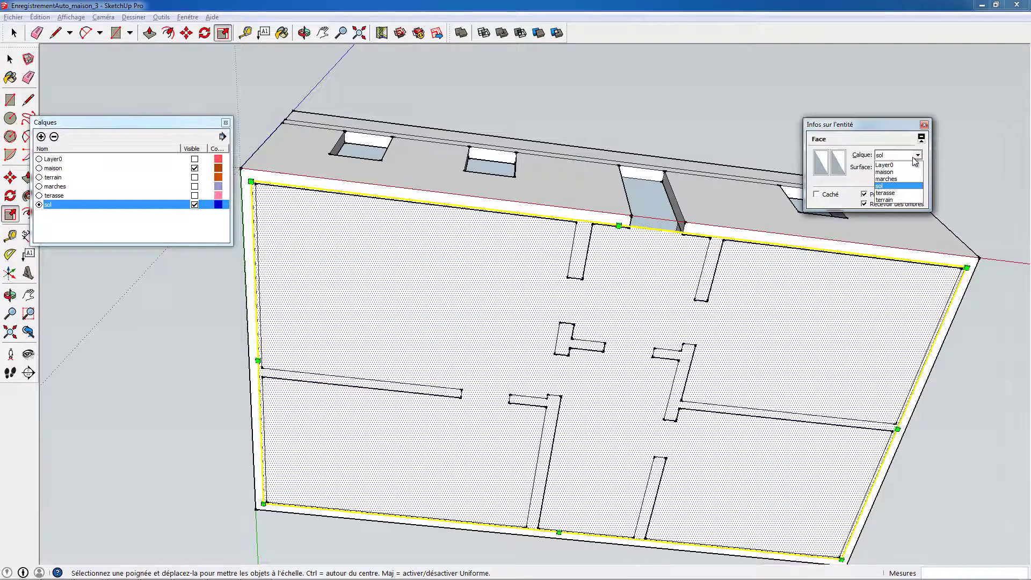
pyautogui.click(902, 193)
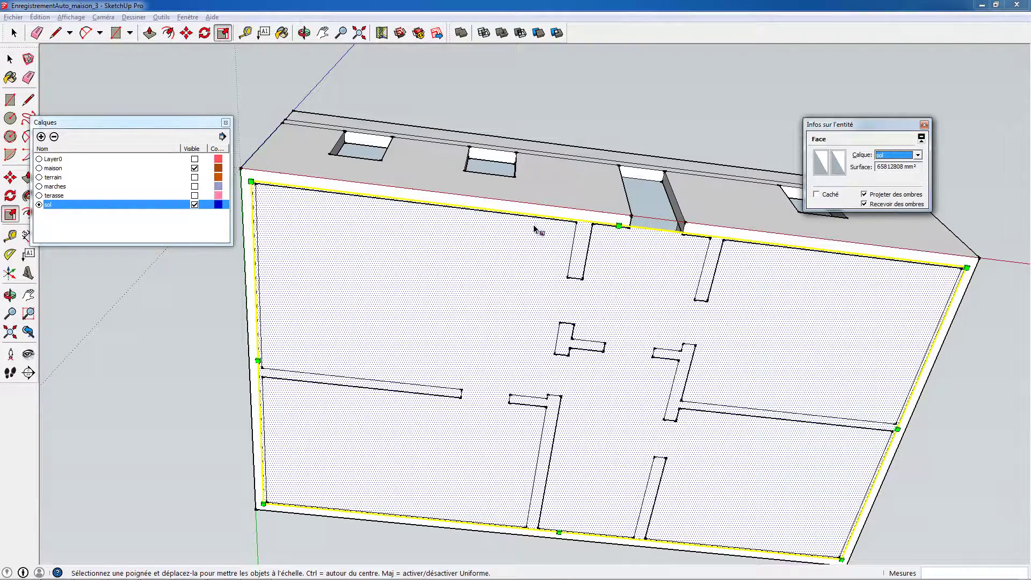
# - Select the floor face together with its bounding edges from beneath the house
pyautogui.moveTo(534, 229); pyautogui.dragTo(517, 279, button='middle')
pyautogui.rightClick(513, 271)
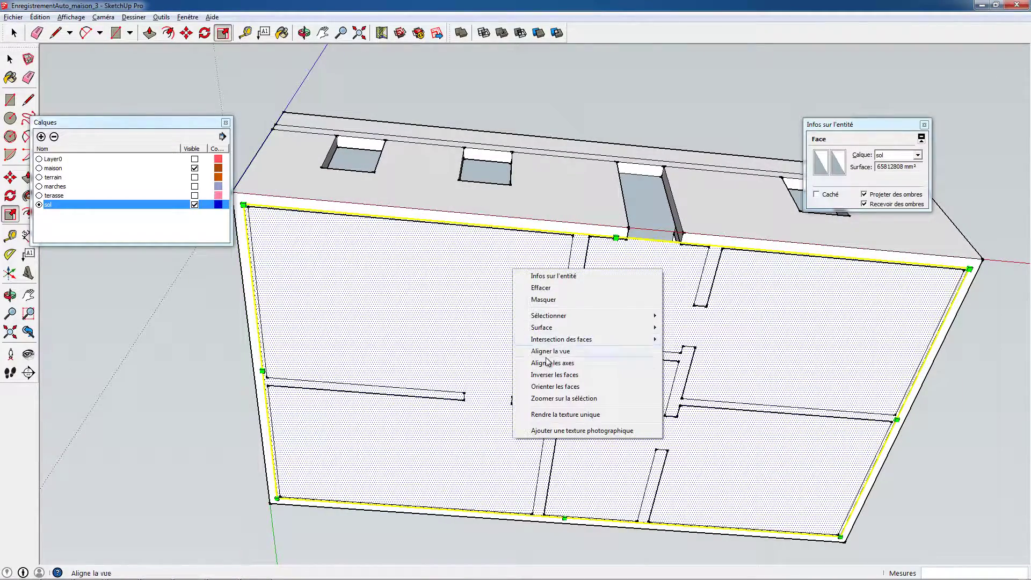
pyautogui.click(472, 348)
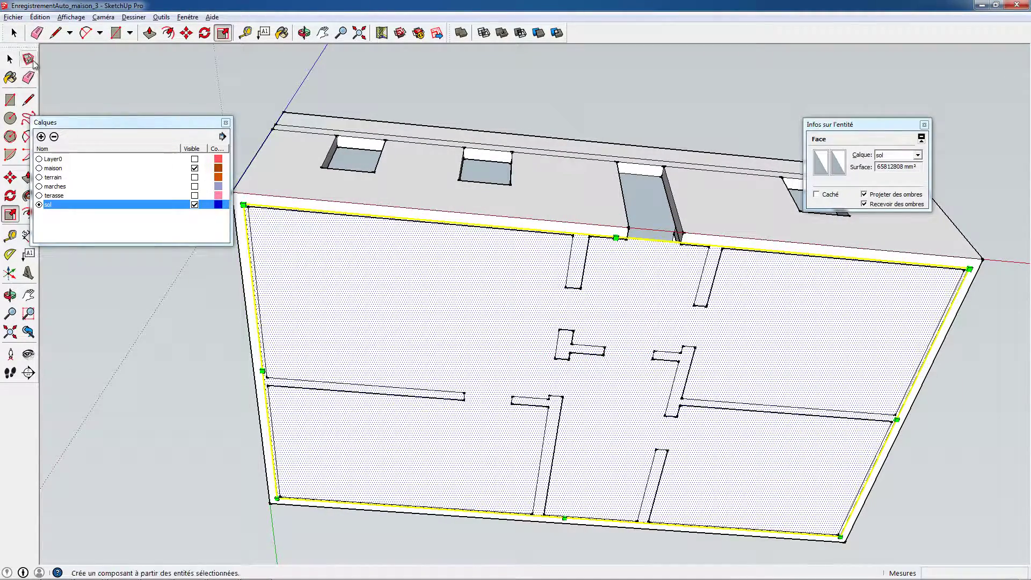
pyautogui.click(9, 59)
pyautogui.doubleClick(412, 319)
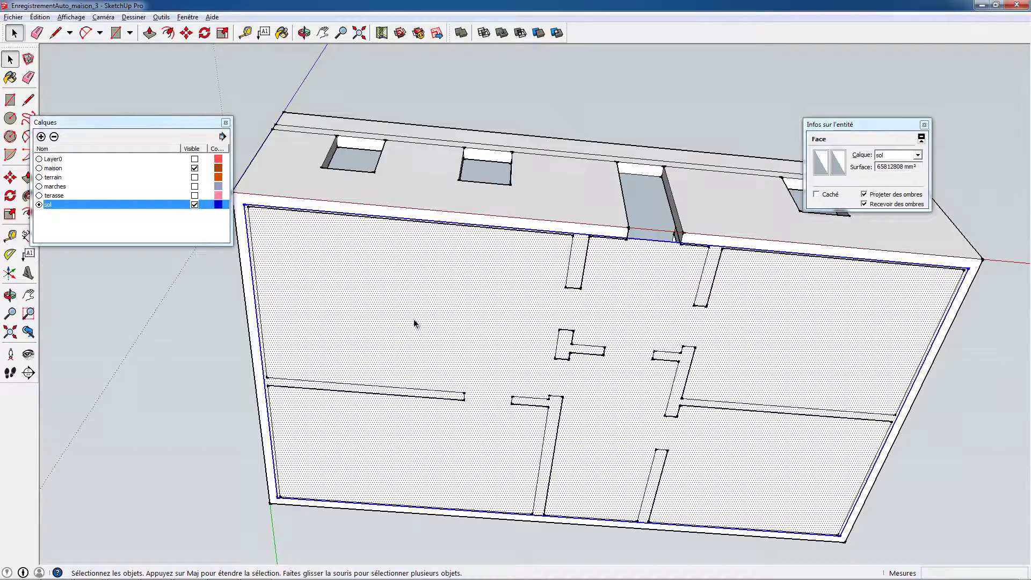
pyautogui.rightClick(413, 319)
pyautogui.click(445, 399)
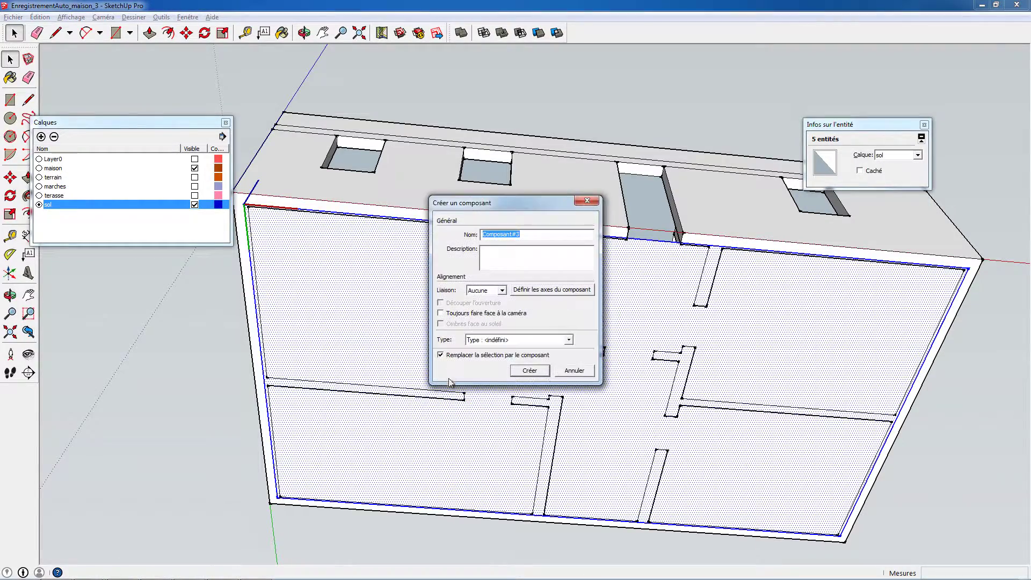
pyautogui.click(573, 371)
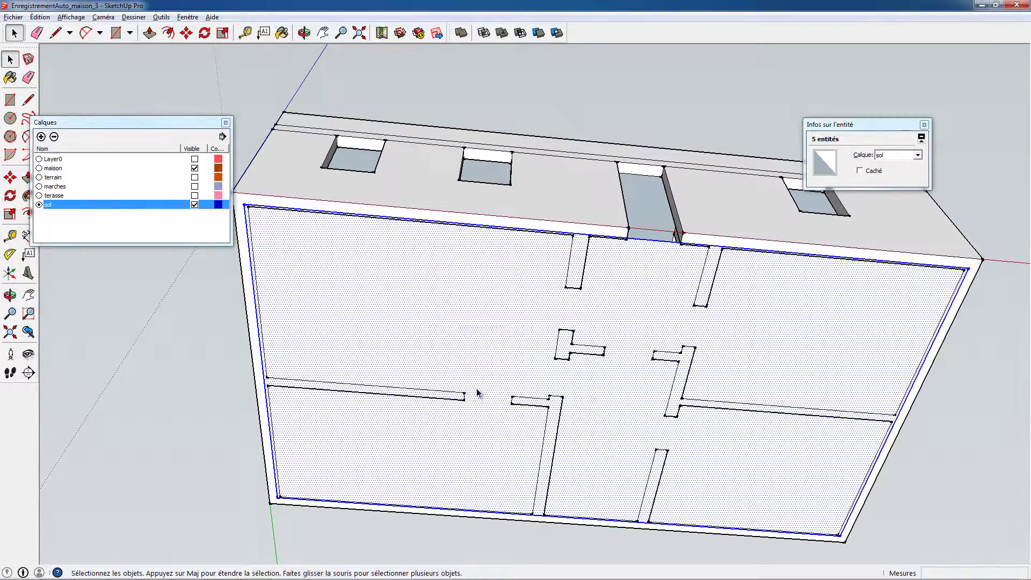
# - Group the selected floor face and edges, and clear the selection
pyautogui.rightClick(446, 295)
pyautogui.click(469, 392)
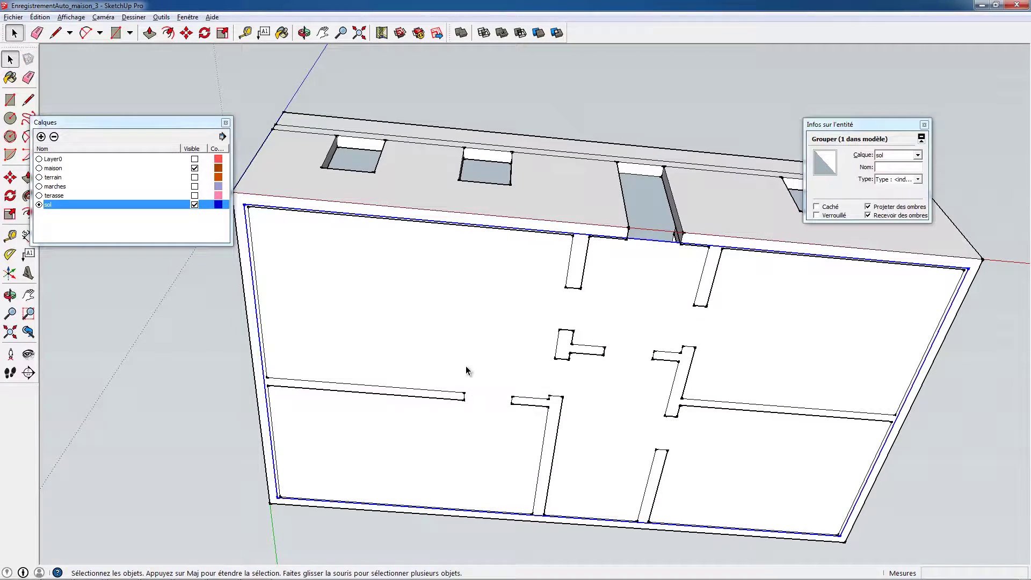
pyautogui.moveTo(467, 369); pyautogui.dragTo(288, 494, button='middle')
pyautogui.click(318, 462)
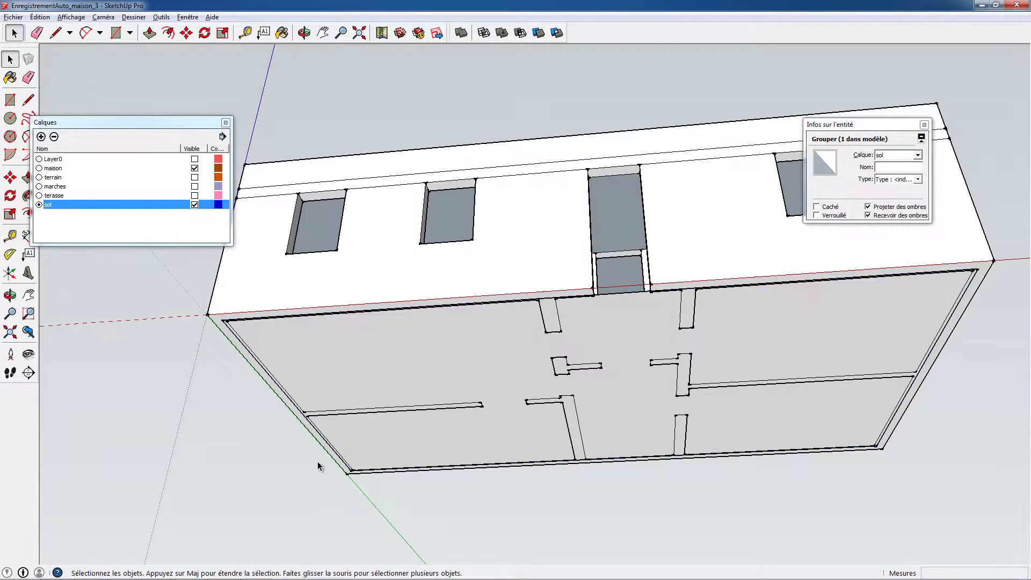
# - Open the floor group for editing through the front doorway and pull its face up about 82 mm to thicken the floor
pyautogui.click(395, 363)
pyautogui.moveTo(380, 368); pyautogui.dragTo(547, 383, button='middle')
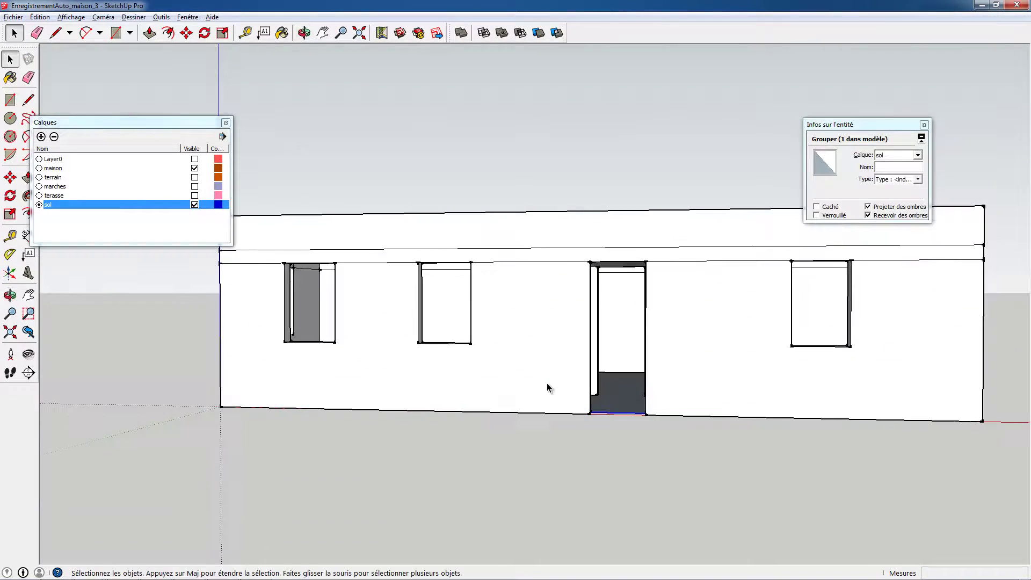
pyautogui.doubleClick(612, 401)
pyautogui.click(617, 404)
pyautogui.moveTo(622, 416); pyautogui.dragTo(601, 402, button='middle')
pyautogui.scroll(5, 600, 402)
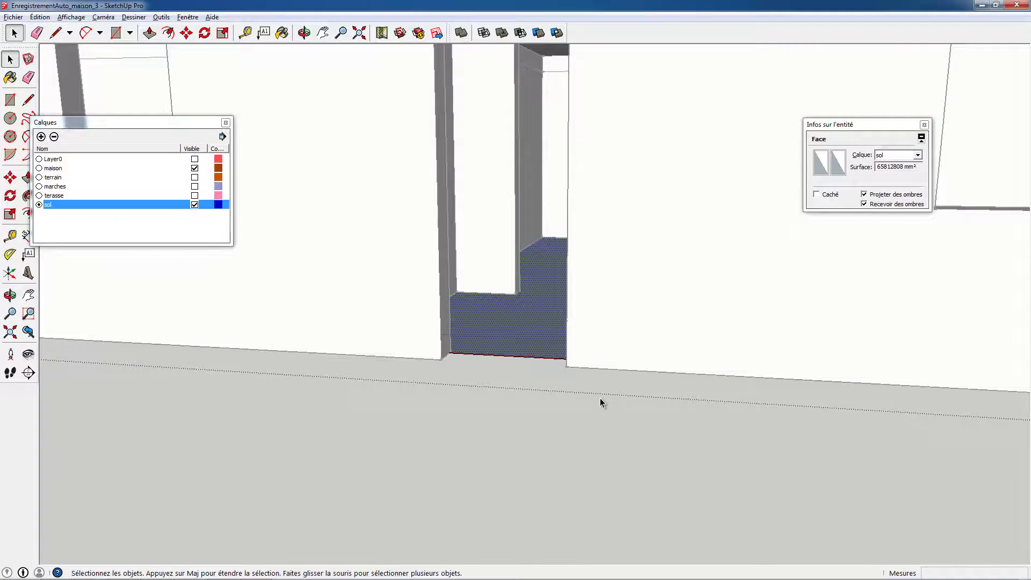
pyautogui.moveTo(465, 315)
pyautogui.mouseDown(button='middle')
pyautogui.moveTo(534, 345)
pyautogui.moveTo(466, 334)
pyautogui.mouseUp(button='middle')
pyautogui.press('p')
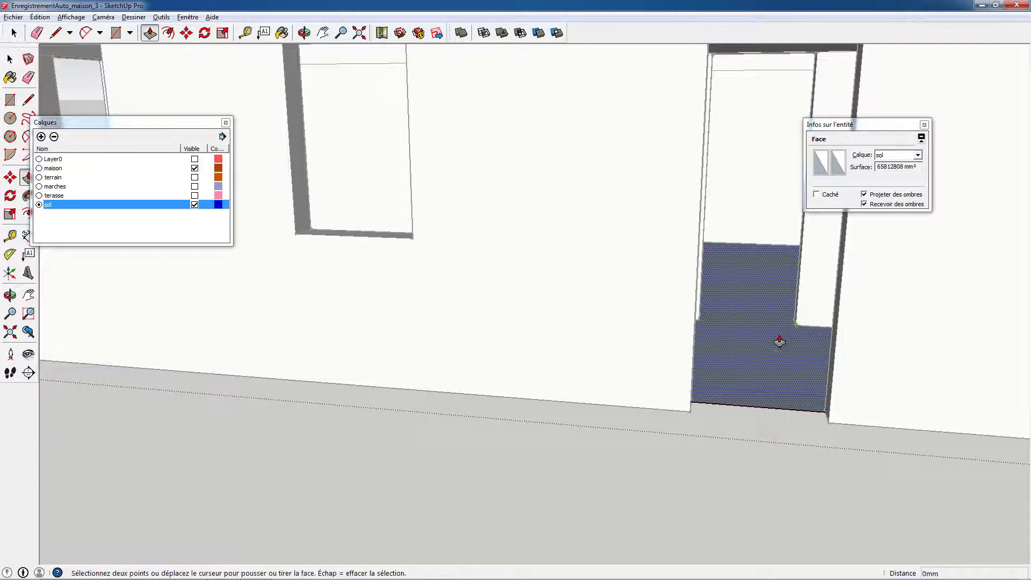
pyautogui.click(762, 360)
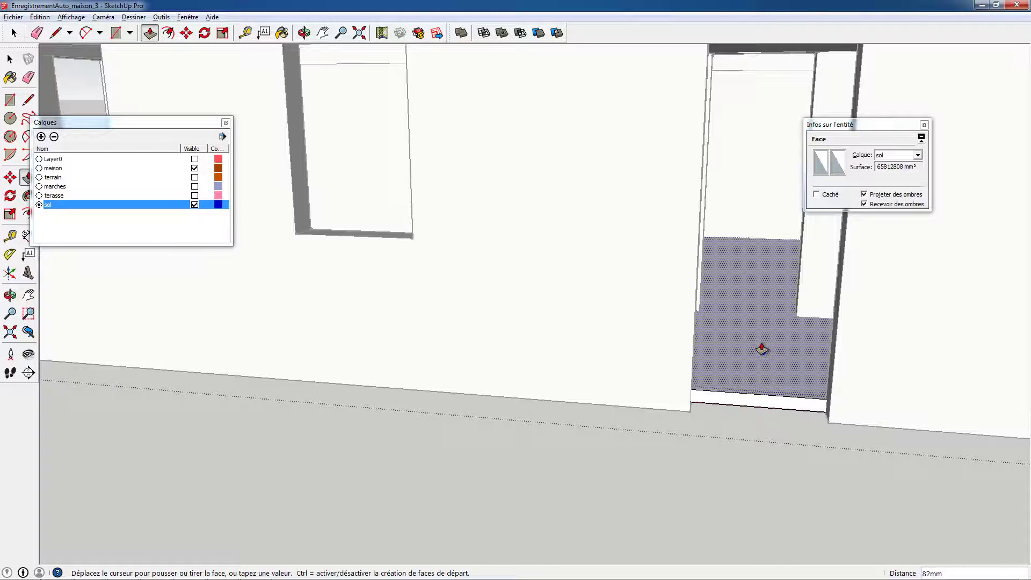
pyautogui.click(762, 349)
pyautogui.moveTo(762, 349); pyautogui.dragTo(550, 344, button='middle')
# - Try a rectangle of about 966 × 322 mm at ground level across the front doorway, and undo it
pyautogui.press('space')
pyautogui.click(10, 100)
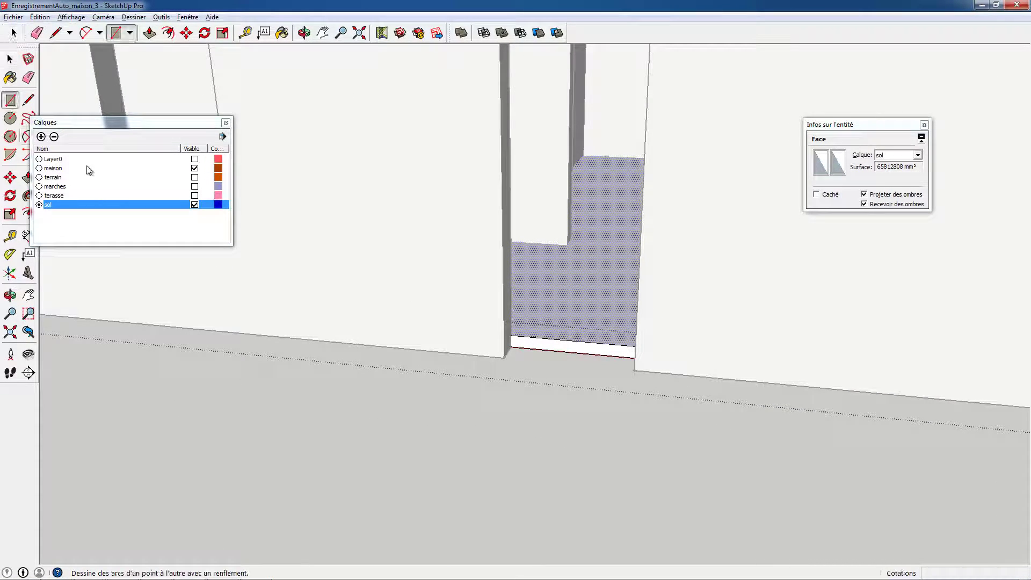
pyautogui.click(493, 343)
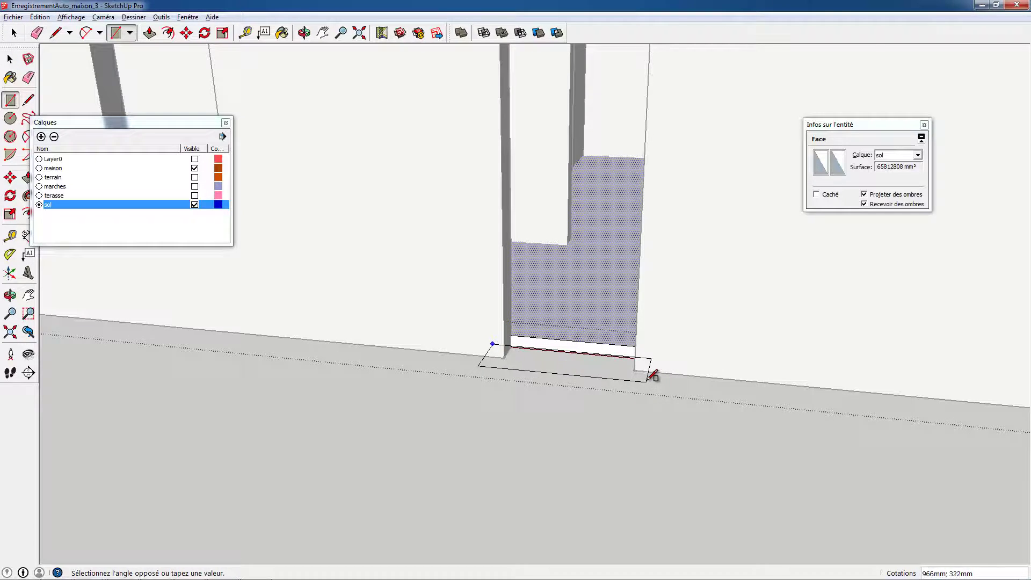
pyautogui.click(647, 379)
pyautogui.moveTo(632, 387); pyautogui.dragTo(358, 313, button='middle')
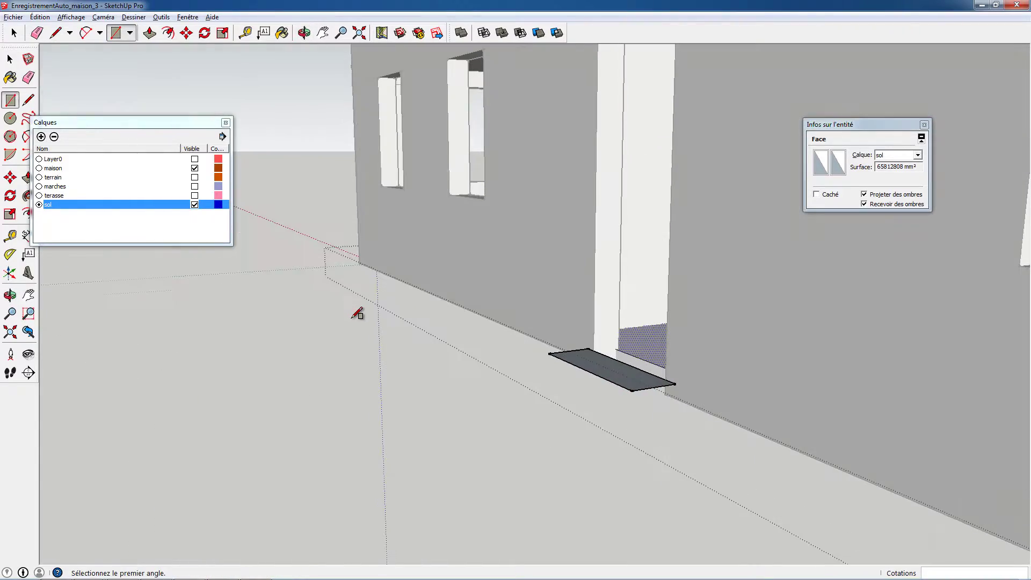
pyautogui.hotkey('ctrl', 'z')
# - Draw a threshold rectangle about 1117 mm wide across the base of the front doorway, extending slightly beyond both door jambs
pyautogui.moveTo(483, 377)
pyautogui.mouseDown(button='middle')
pyautogui.moveTo(743, 198)
pyautogui.moveTo(601, 241)
pyautogui.moveTo(486, 295)
pyautogui.moveTo(660, 185)
pyautogui.moveTo(612, 167)
pyautogui.mouseUp(button='middle')
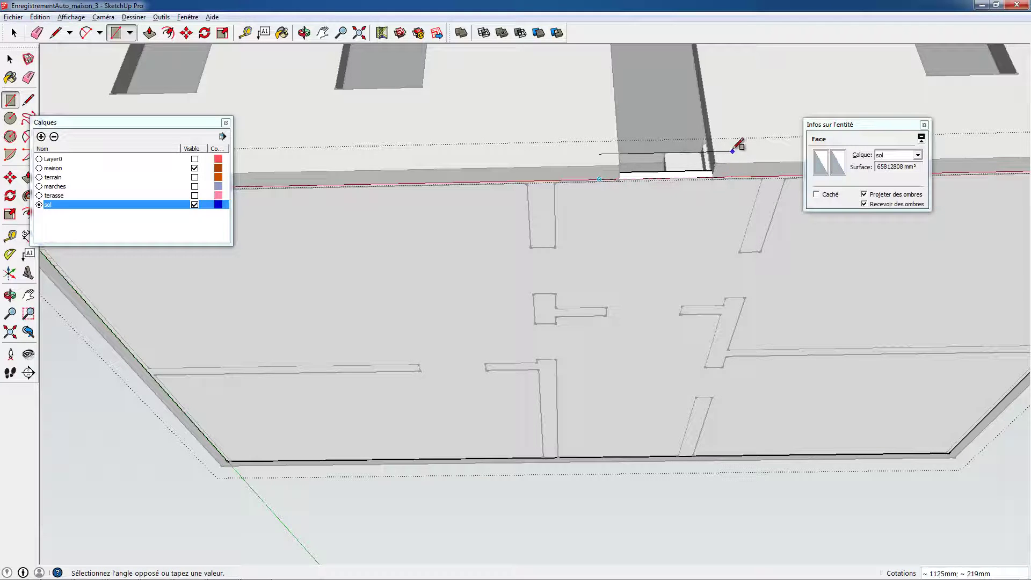
pyautogui.moveTo(738, 144); pyautogui.dragTo(614, 242, button='middle')
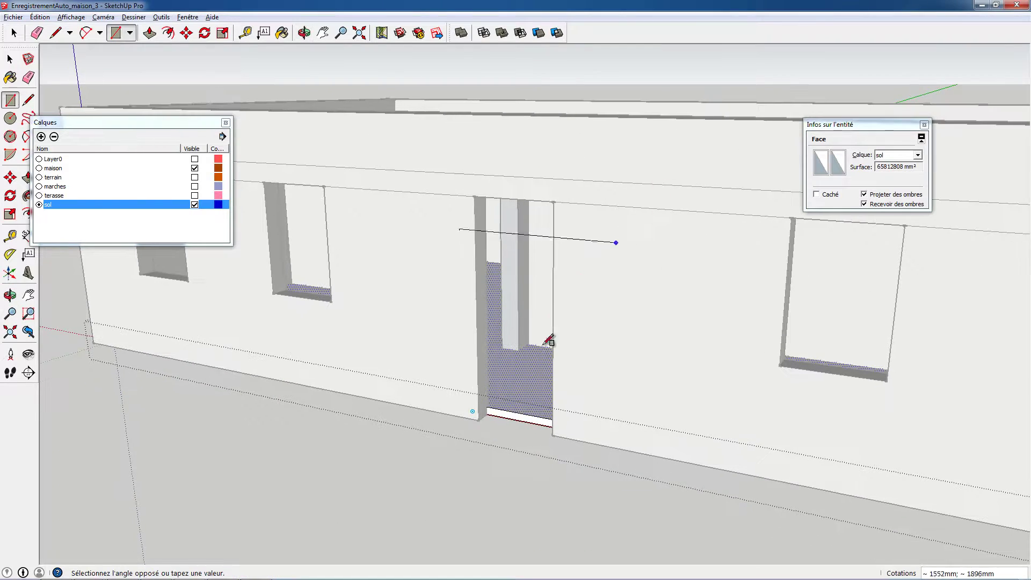
pyautogui.click(566, 441)
pyautogui.moveTo(587, 372); pyautogui.dragTo(667, 353, button='middle')
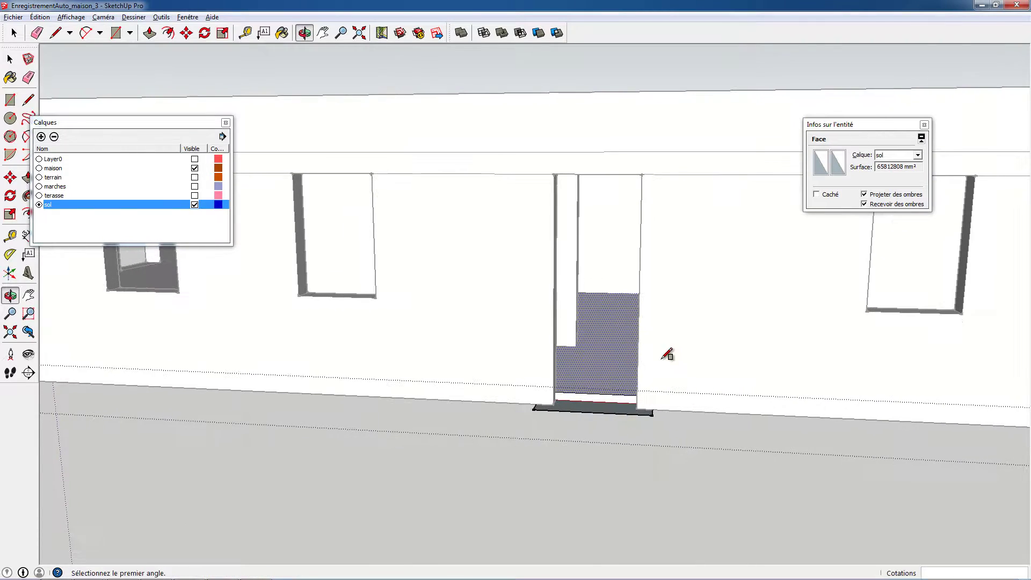
# - Extrude the threshold rectangle upward by about 141 mm
pyautogui.press('space')
pyautogui.click(611, 412)
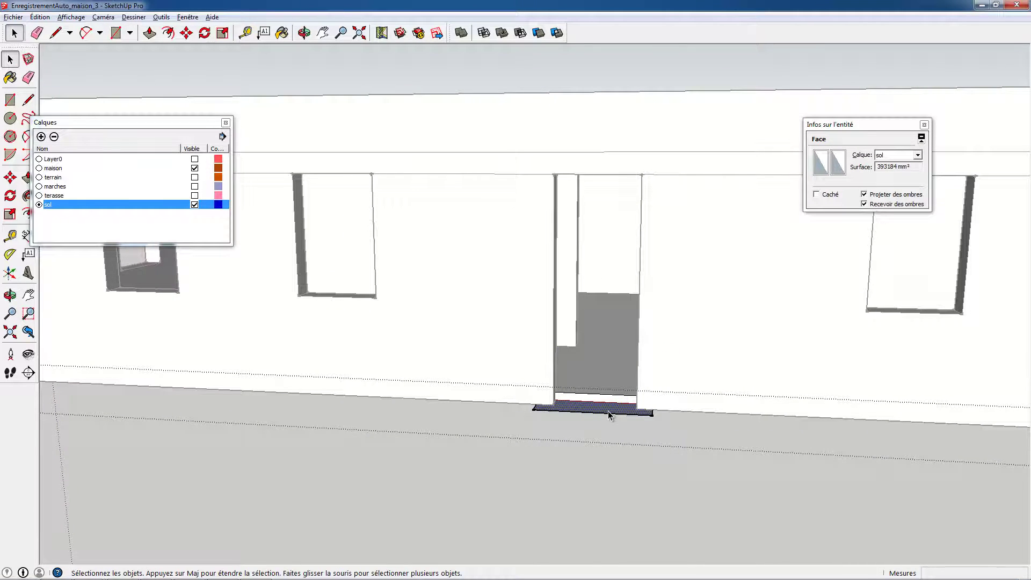
pyautogui.press('p')
pyautogui.click(605, 411)
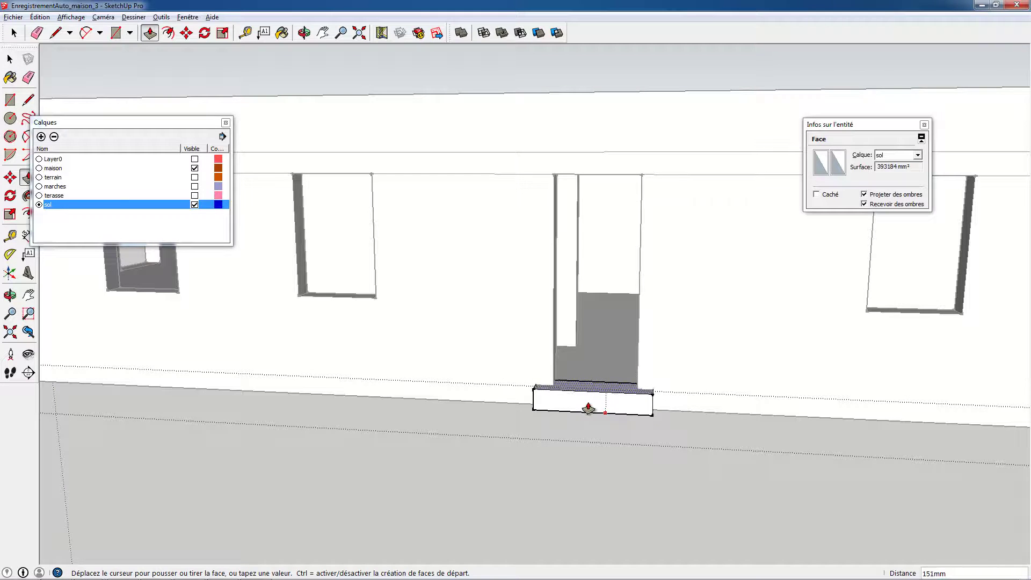
pyautogui.click(591, 407)
# - Lower the top face of the threshold block by 56 mm
pyautogui.moveTo(590, 406); pyautogui.dragTo(605, 269, button='middle')
pyautogui.scroll(4, 605, 269)
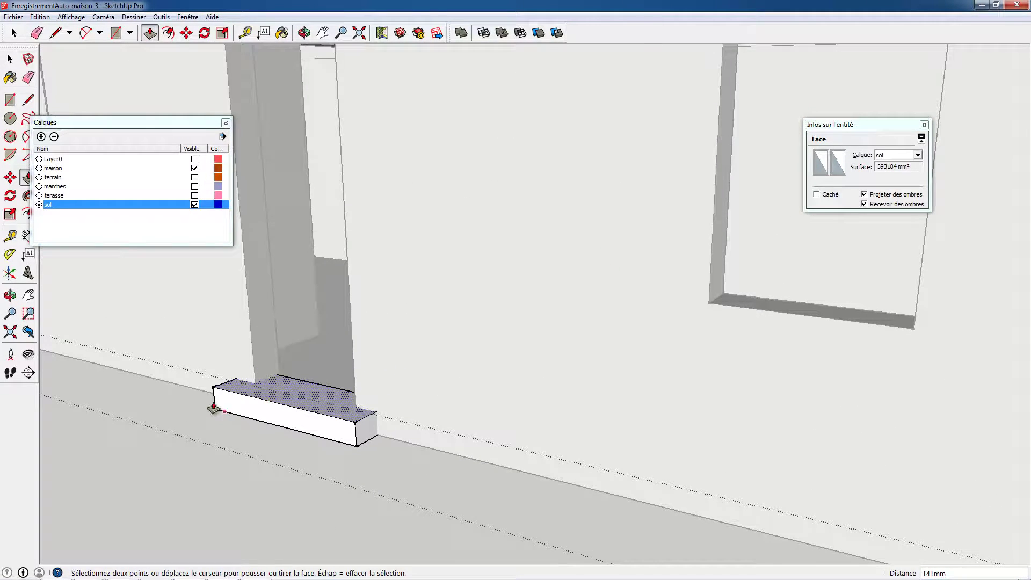
pyautogui.moveTo(290, 406); pyautogui.dragTo(351, 411, button='middle')
pyautogui.click(351, 410)
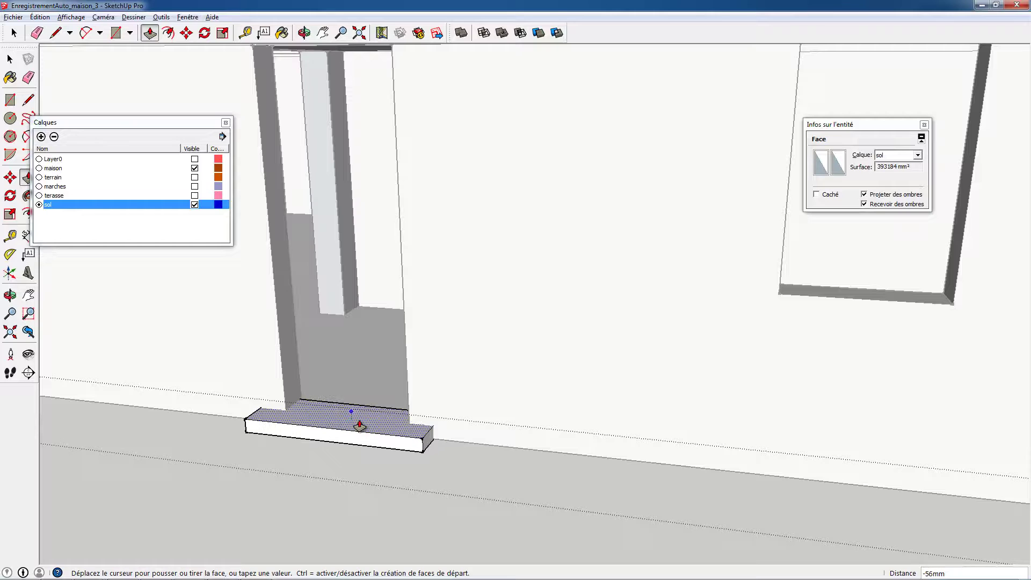
pyautogui.click(358, 424)
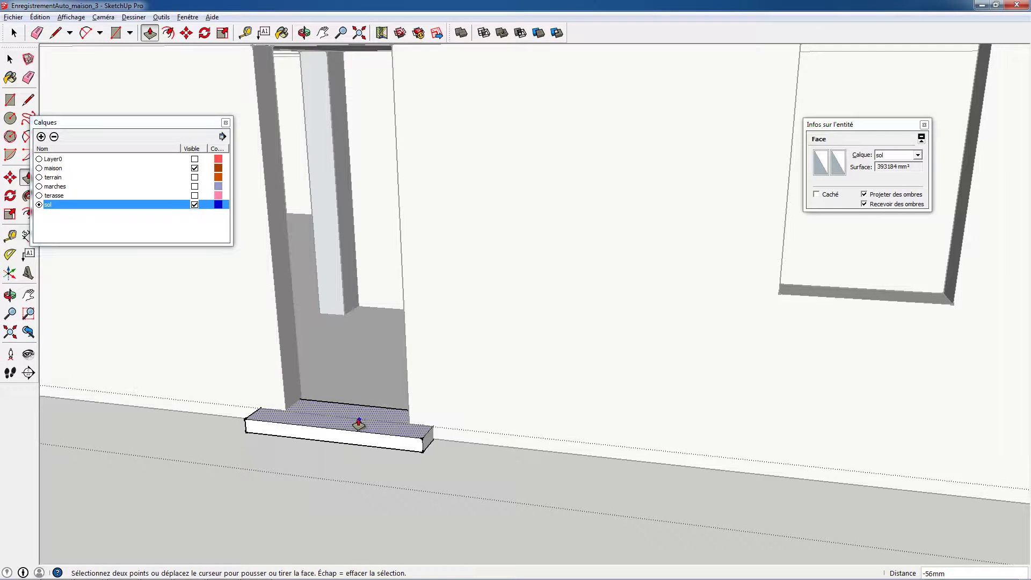
pyautogui.moveTo(358, 423); pyautogui.dragTo(546, 369, button='middle')
pyautogui.keyDown('shift'); pyautogui.moveTo(488, 297); pyautogui.dragTo(382, 217, button='middle'); pyautogui.keyUp('shift')
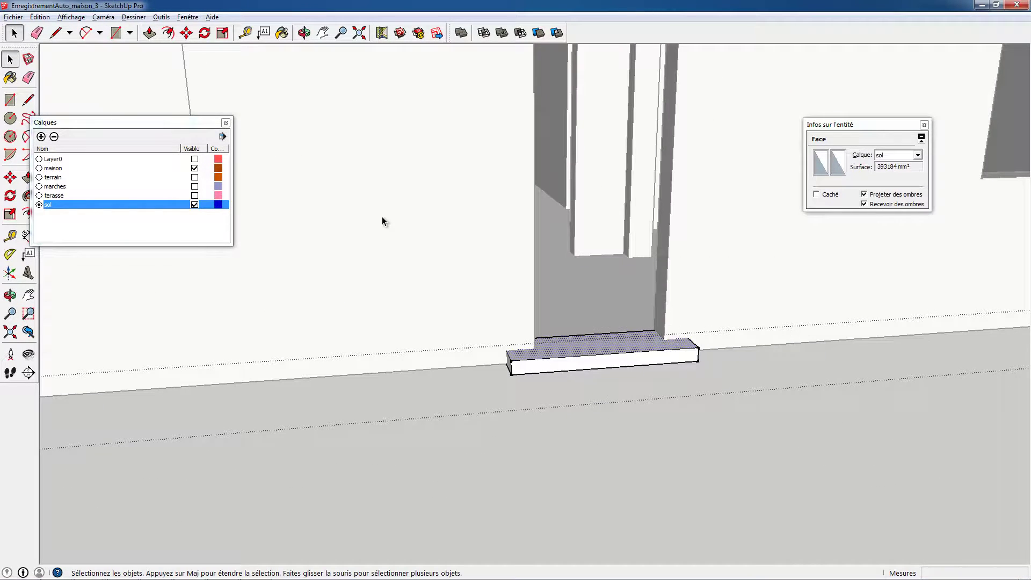
# - Try to move the top front edge of the threshold block by about 64 mm
pyautogui.scroll(-3, 381, 217)
pyautogui.scroll(-1, 382, 217)
pyautogui.scroll(2, 381, 217)
pyautogui.moveTo(456, 312); pyautogui.dragTo(403, 321, button='middle')
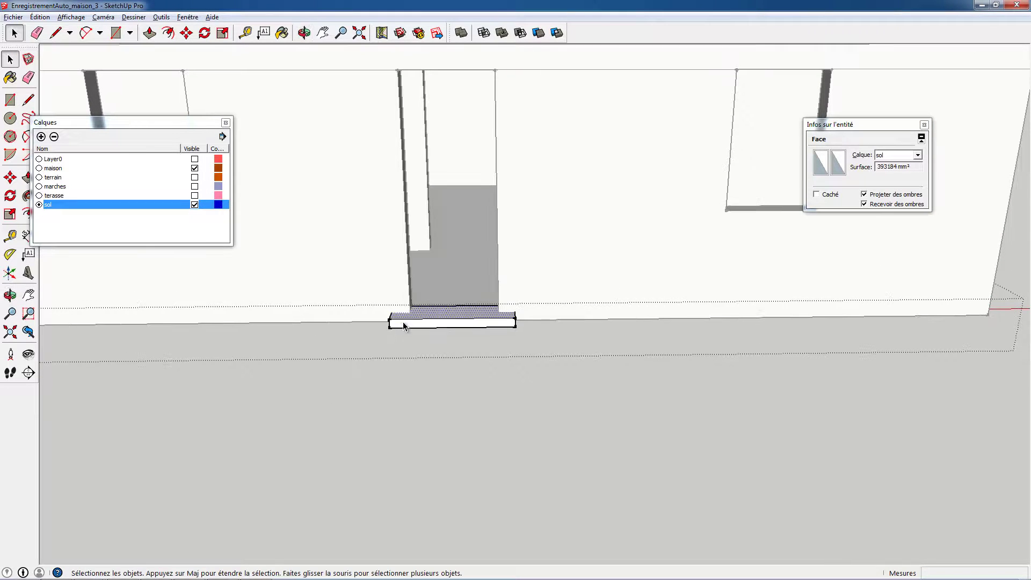
pyautogui.click(437, 320)
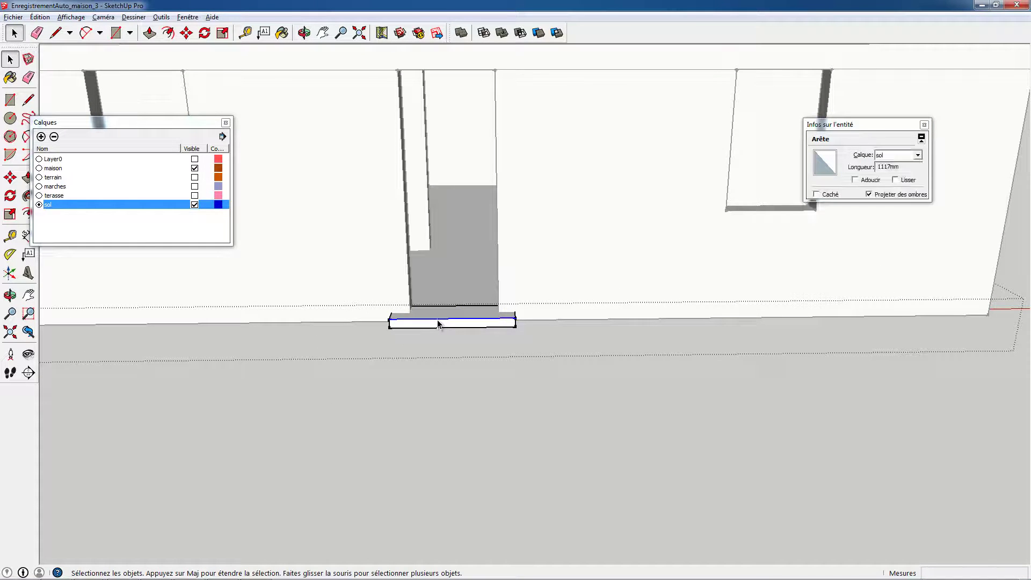
pyautogui.press('m')
pyautogui.click(442, 320)
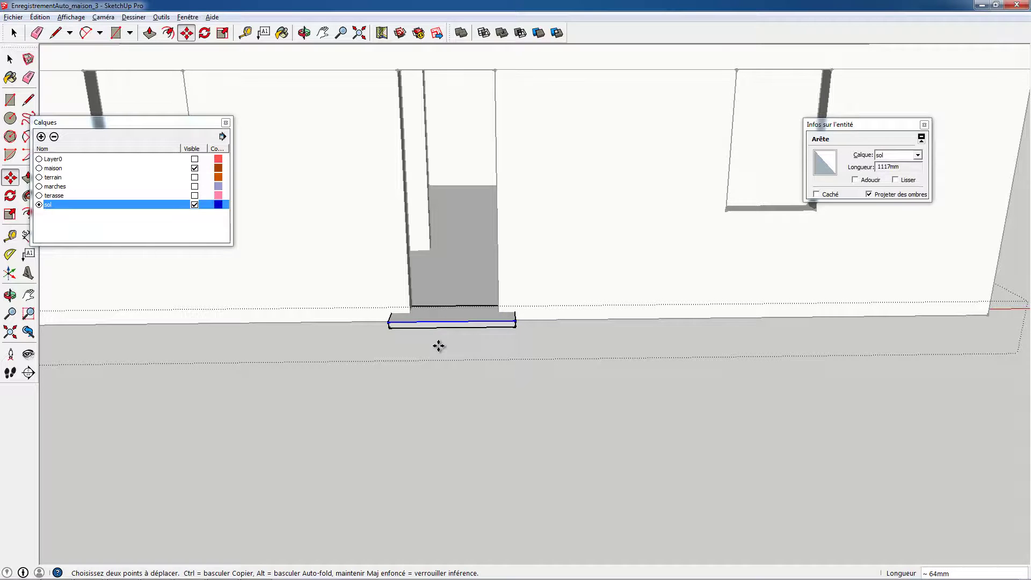
pyautogui.scroll(5, 437, 345)
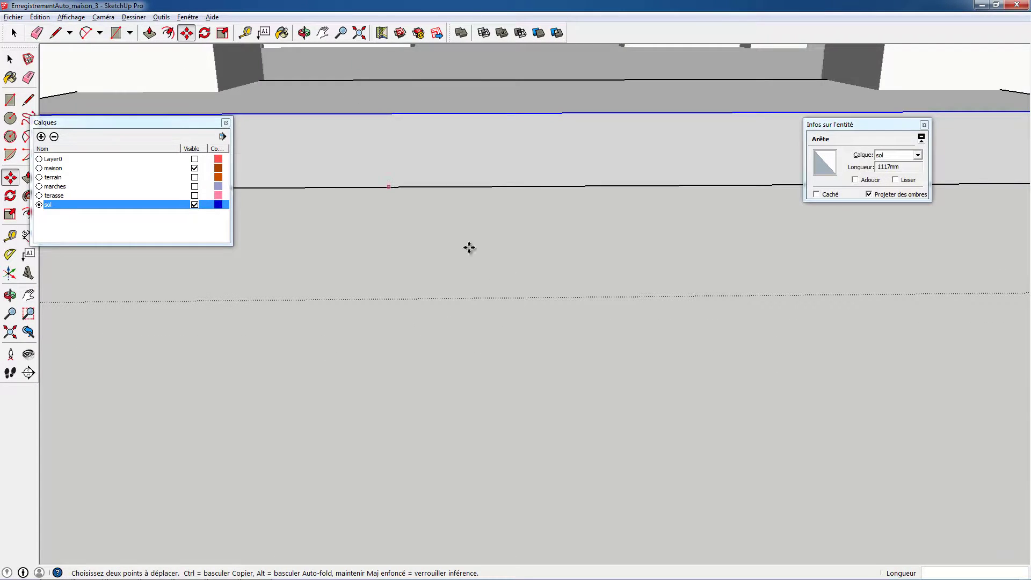
# - Try again to move the threshold block's top front edge, working from a side view of the doorway
pyautogui.moveTo(470, 248); pyautogui.dragTo(548, 265, button='middle')
pyautogui.scroll(-3, 507, 260)
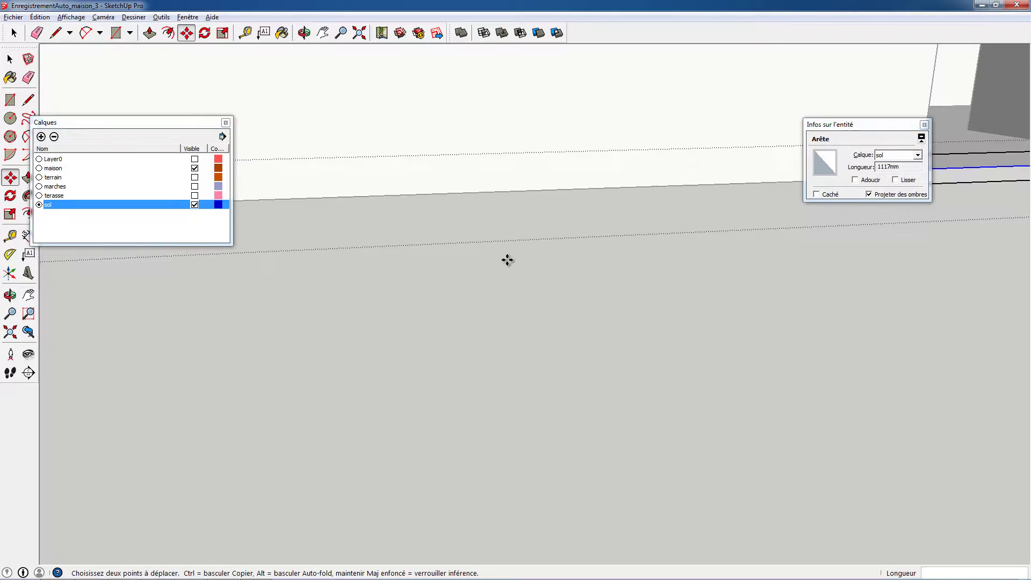
pyautogui.scroll(-2, 507, 260)
pyautogui.keyDown('shift'); pyautogui.moveTo(608, 202); pyautogui.dragTo(344, 287, button='middle'); pyautogui.keyUp('shift')
pyautogui.moveTo(414, 283); pyautogui.dragTo(779, 258, button='middle')
pyautogui.moveTo(533, 283); pyautogui.dragTo(284, 268, button='middle')
pyautogui.click(742, 325)
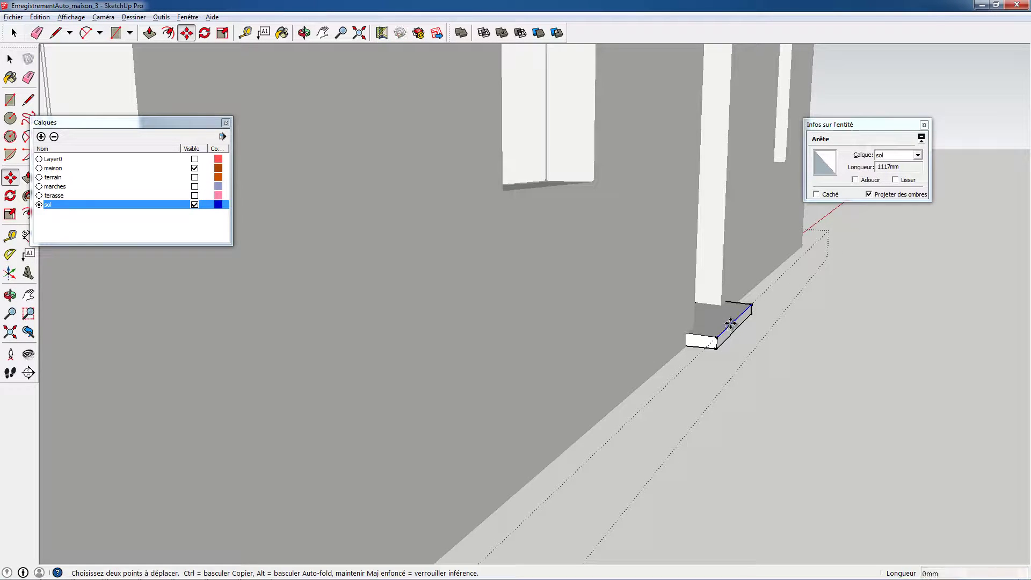
pyautogui.moveTo(694, 297); pyautogui.dragTo(517, 441, button='middle')
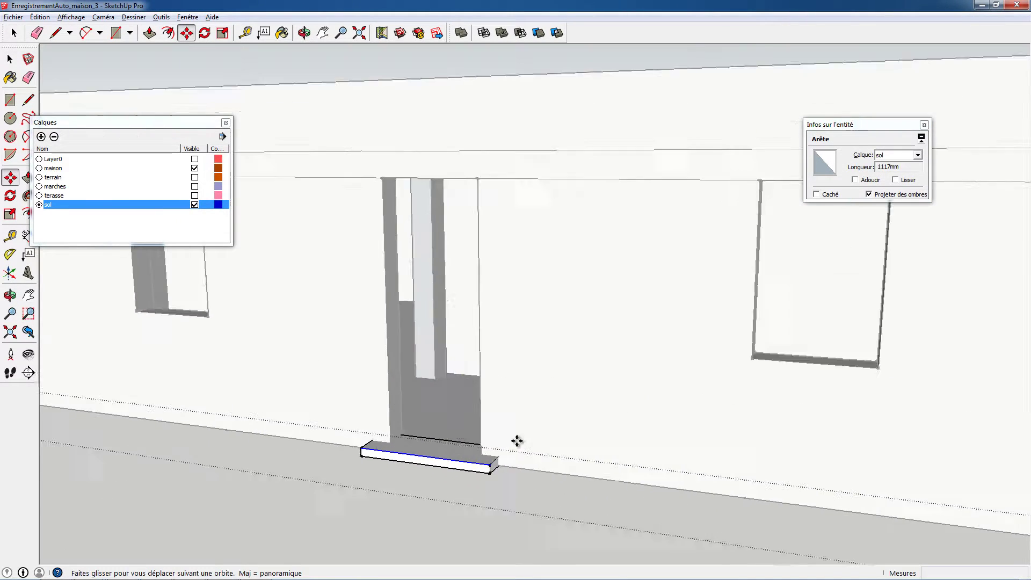
pyautogui.scroll(-2, 472, 385)
pyautogui.scroll(-3, 564, 407)
pyautogui.scroll(-1, 564, 407)
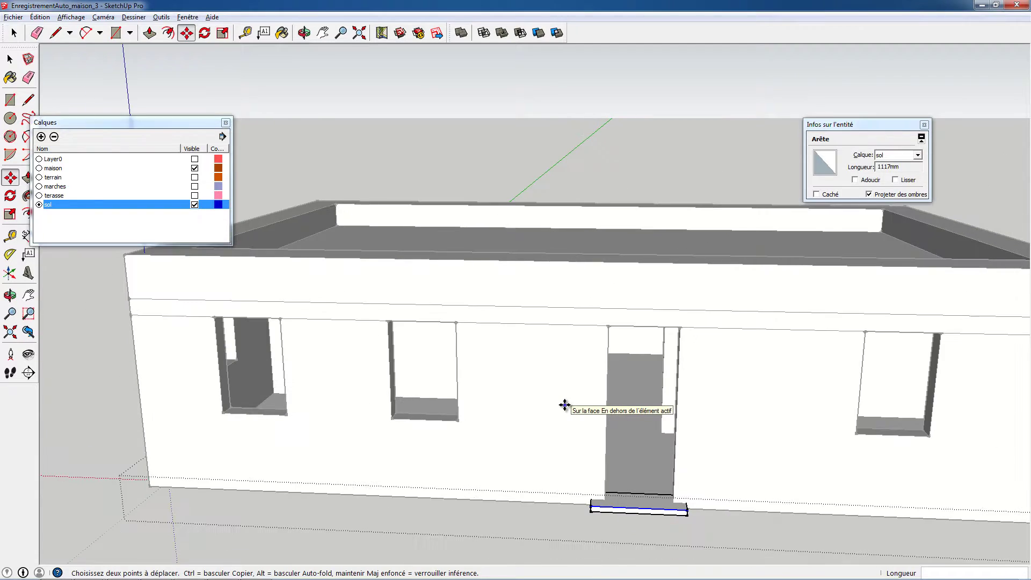
# - Close the floor group after editing the threshold, leaving nothing selected
pyautogui.moveTo(565, 405); pyautogui.dragTo(588, 391, button='middle')
pyautogui.press('space')
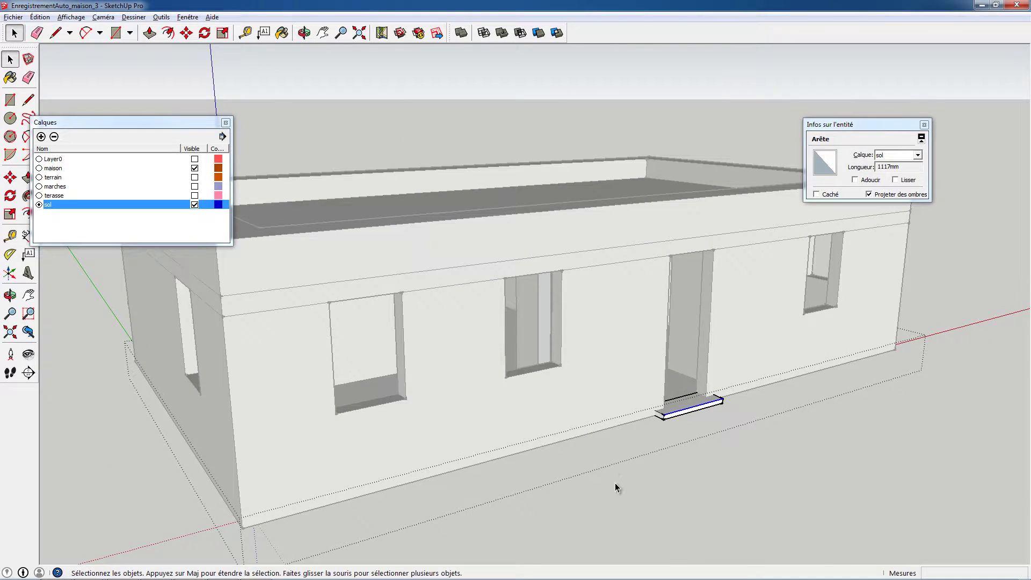
pyautogui.click(616, 484)
pyautogui.moveTo(613, 469); pyautogui.dragTo(455, 313, button='middle')
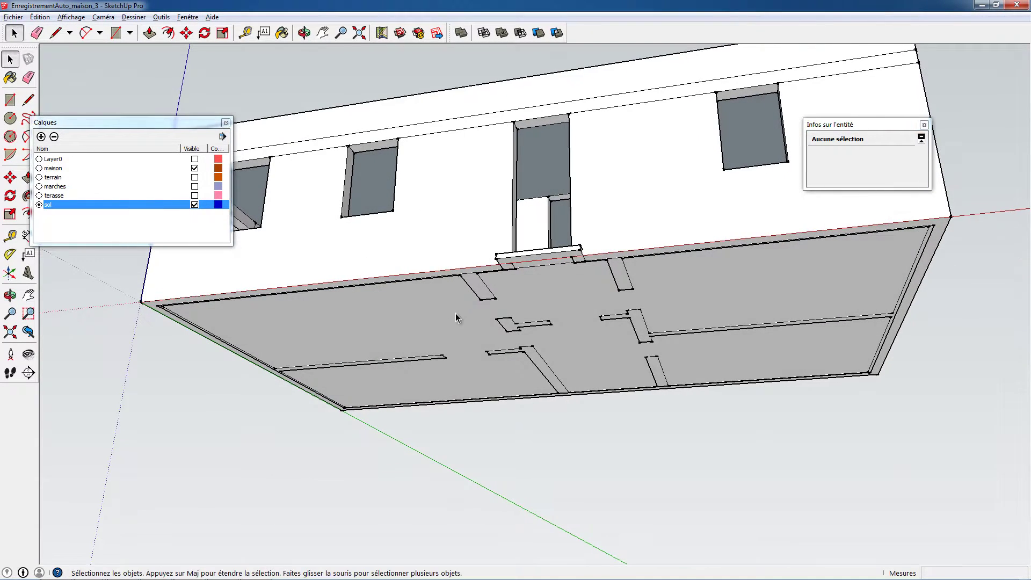
# - Make maison the active layer and hide the sol layer so only the house walls are displayed
pyautogui.click(51, 170)
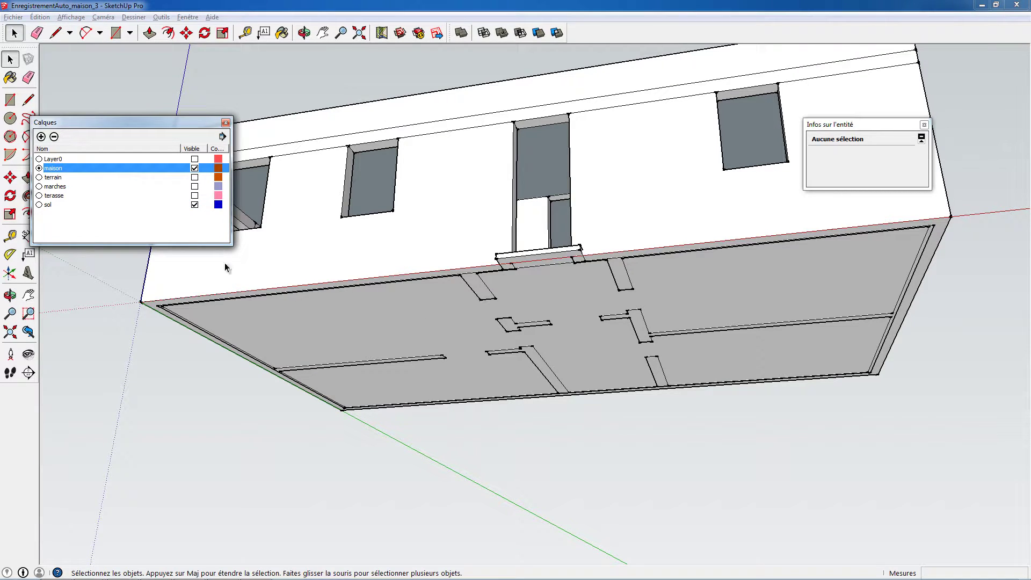
pyautogui.click(54, 205)
pyautogui.click(194, 205)
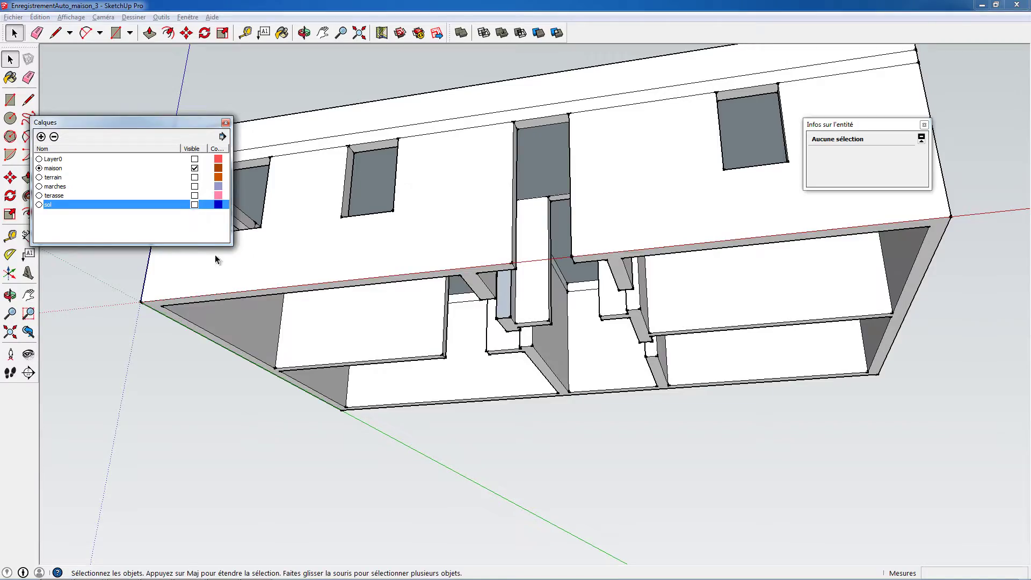
# - Select the whole house group on the maison layer
pyautogui.moveTo(470, 338); pyautogui.dragTo(681, 244, button='middle')
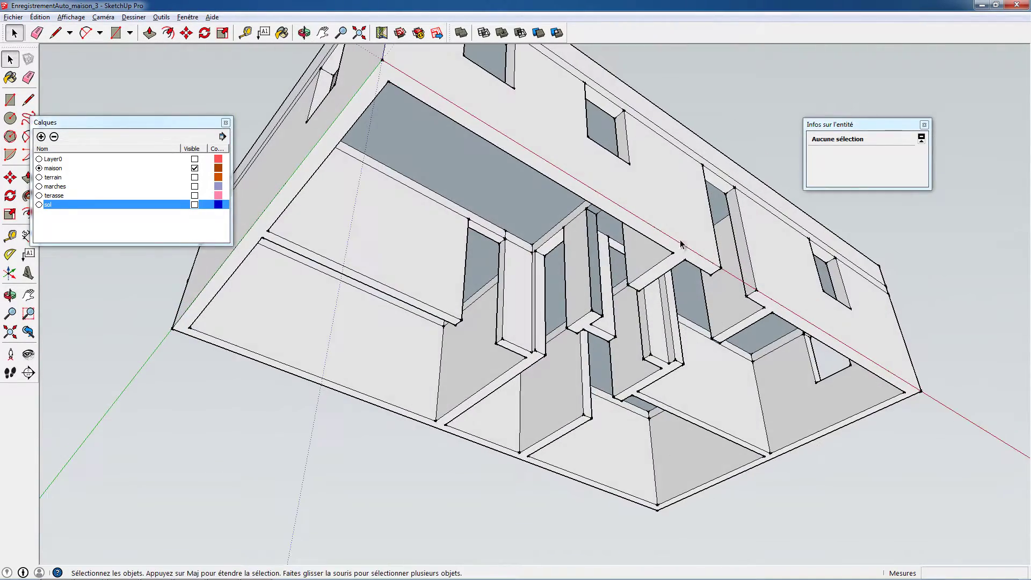
pyautogui.moveTo(607, 306); pyautogui.dragTo(567, 293, button='middle')
pyautogui.click(566, 285)
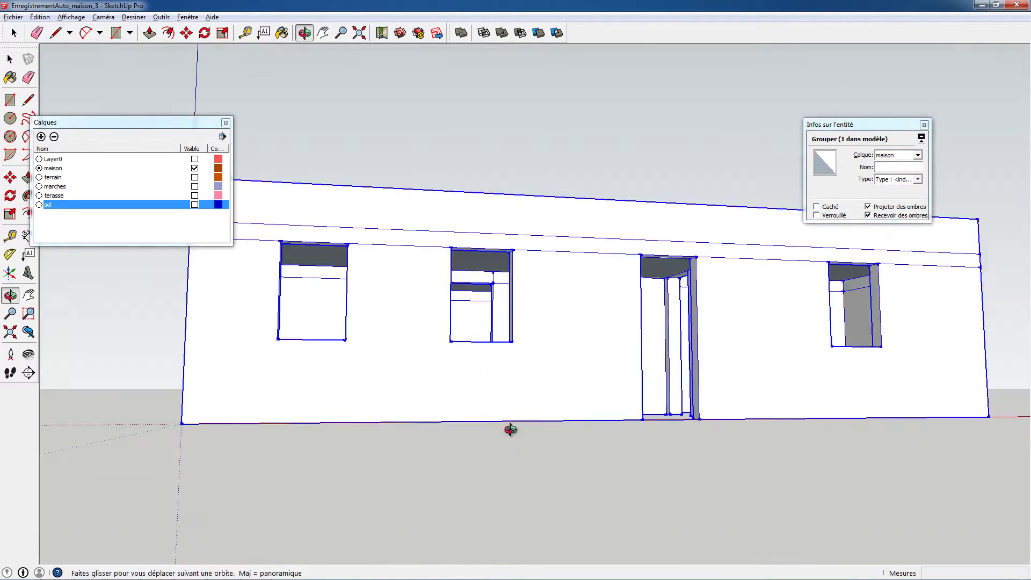